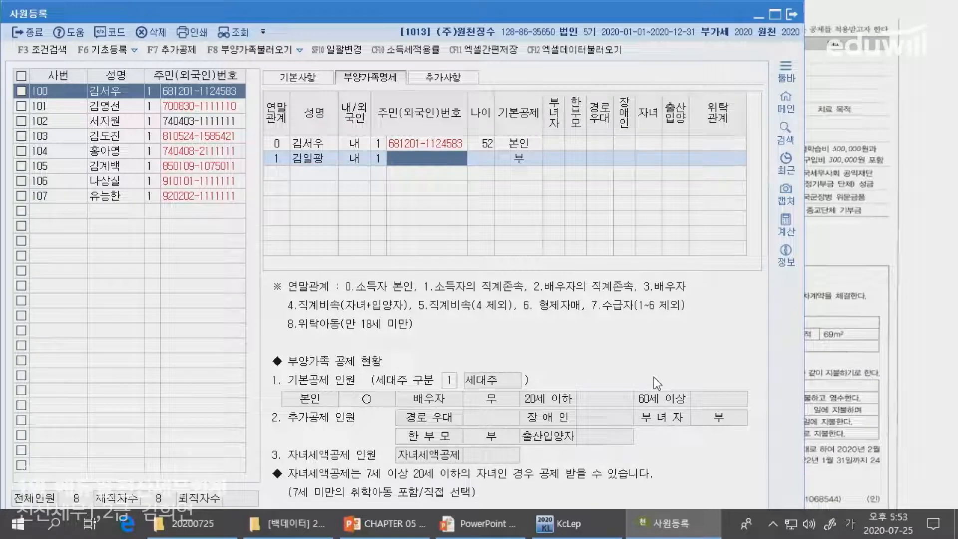
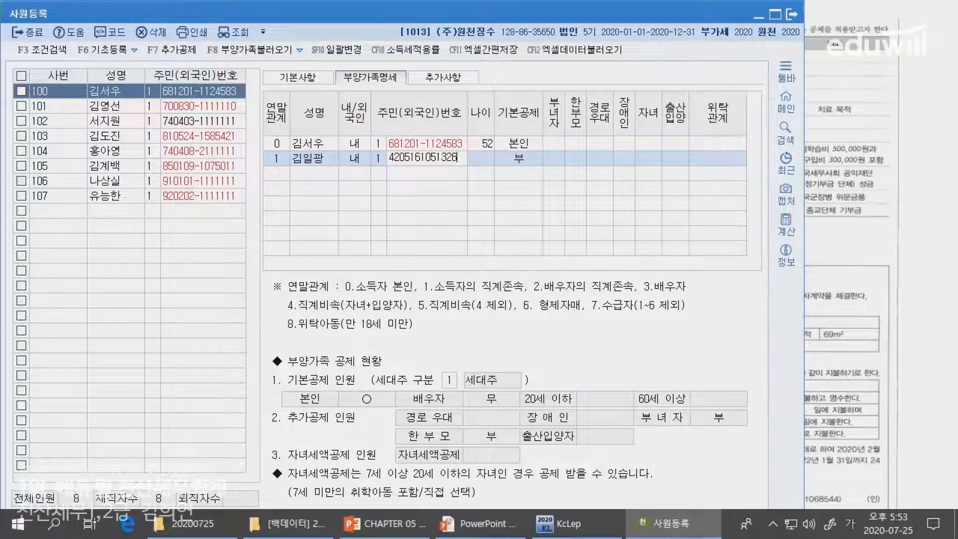
# - Confirm the father's resident number against the family register and start a new dependent row
pyautogui.press('Return')
pyautogui.press('Return')
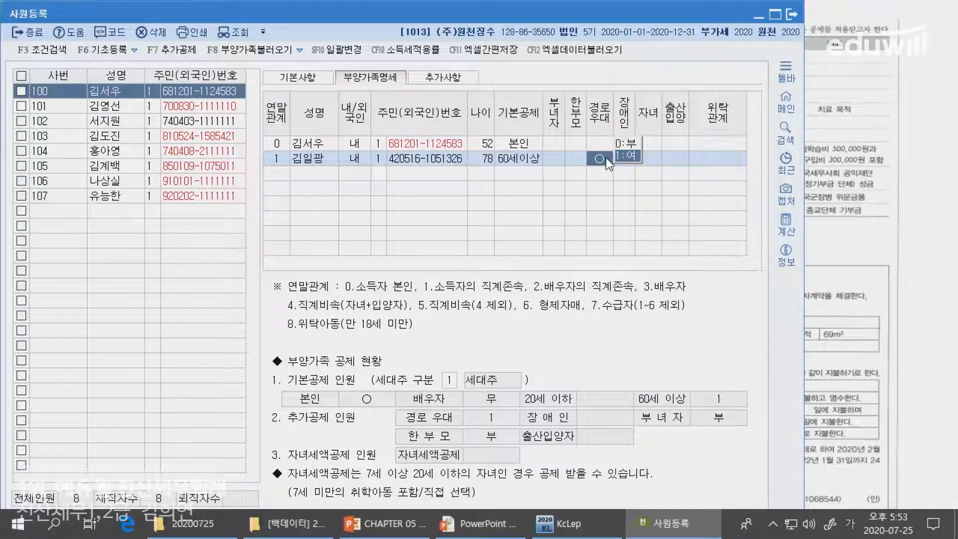
pyautogui.click(825, 274)
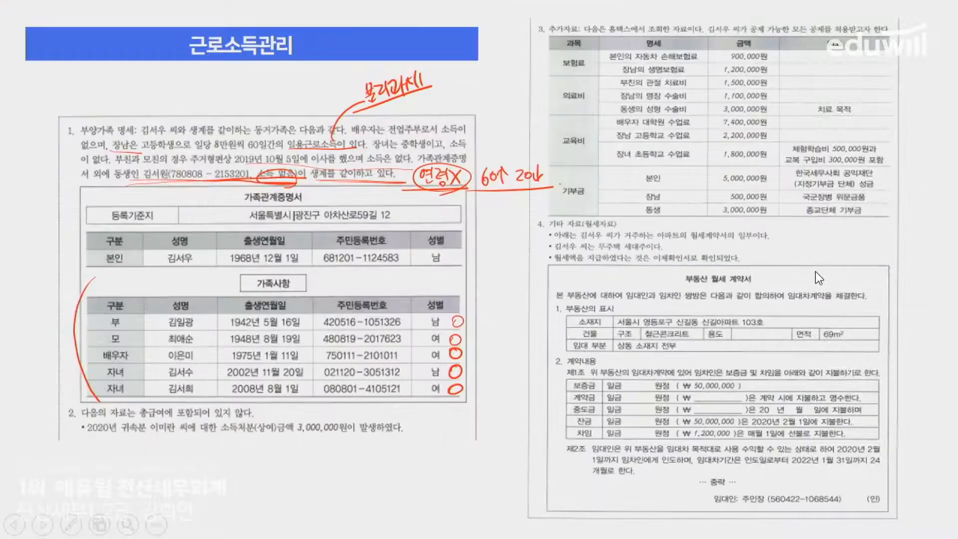
pyautogui.hotkey('alt', 'Tab')
pyautogui.press('Return')
pyautogui.press('Return')
pyautogui.press('Return')
pyautogui.press('Return')
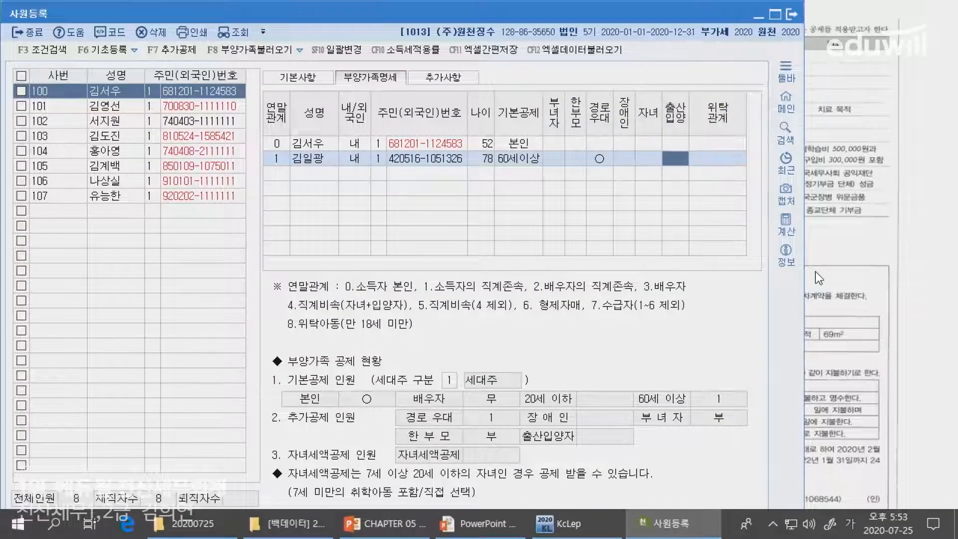
pyautogui.click(815, 271)
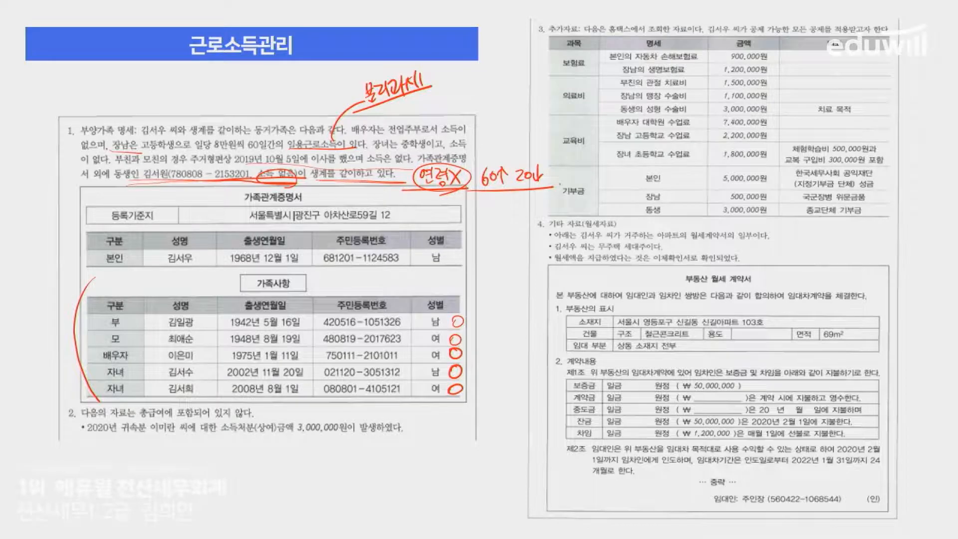
pyautogui.hotkey('alt', 'Tab')
# - Enter the mother with 연말관계 1, her name and her resident registration number
pyautogui.write('1')
pyautogui.press('Return')
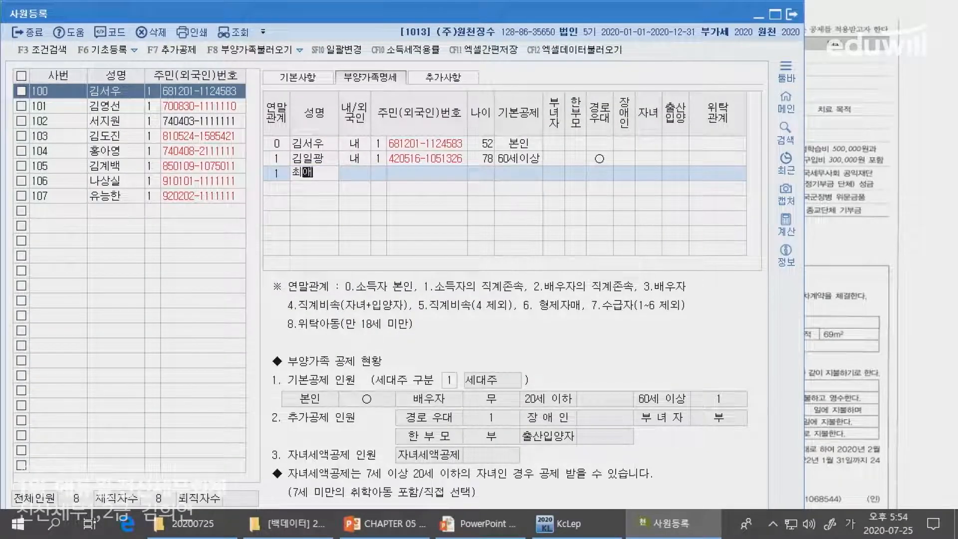
pyautogui.press('Return')
pyautogui.press('Return')
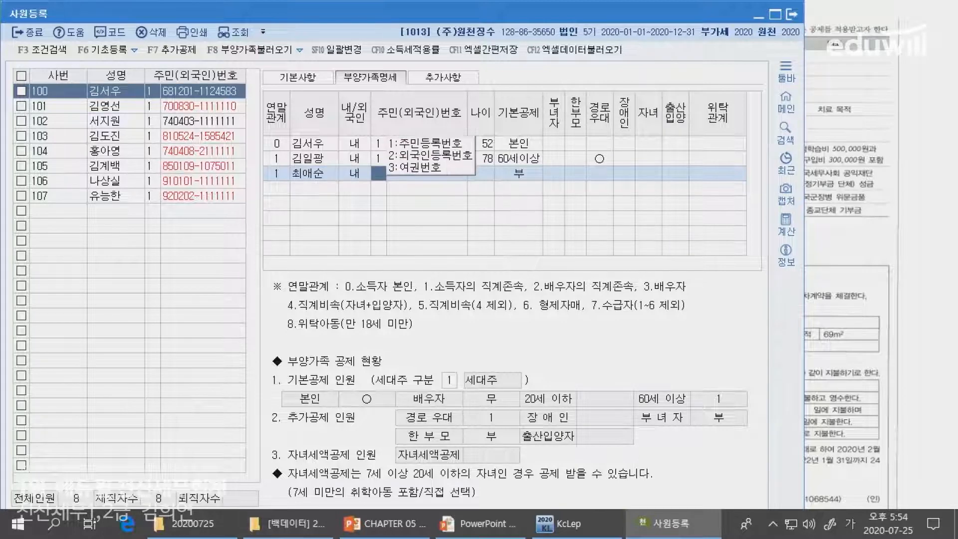
pyautogui.press('Return')
pyautogui.press('Return')
# - Set the mother's ID type to 1 and keep her 4:60세이상 basic deduction, then review the father's row
pyautogui.press('Return')
pyautogui.press('Left')
pyautogui.press('Left')
pyautogui.press('Left')
pyautogui.press('Return')
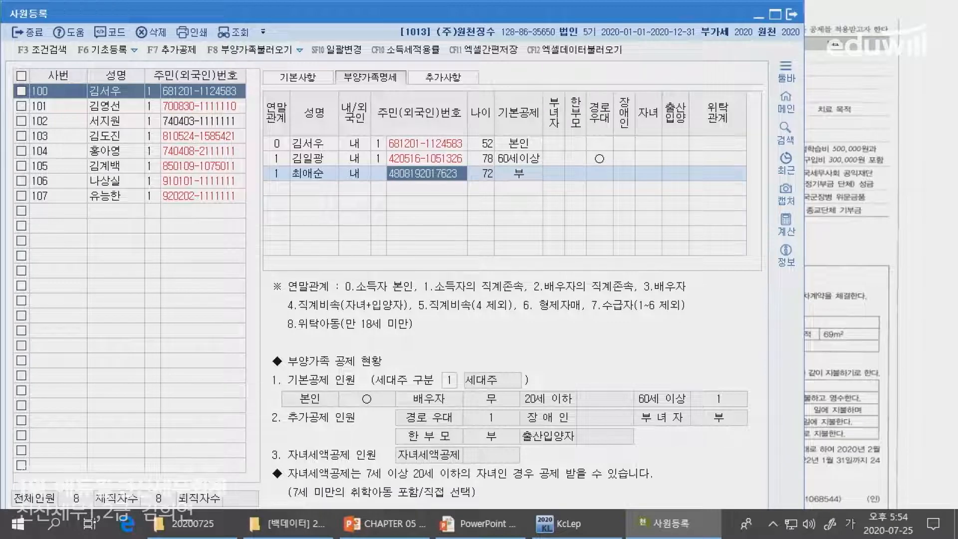
pyautogui.press('Left')
pyautogui.write('1')
pyautogui.press('Return')
pyautogui.press('Return')
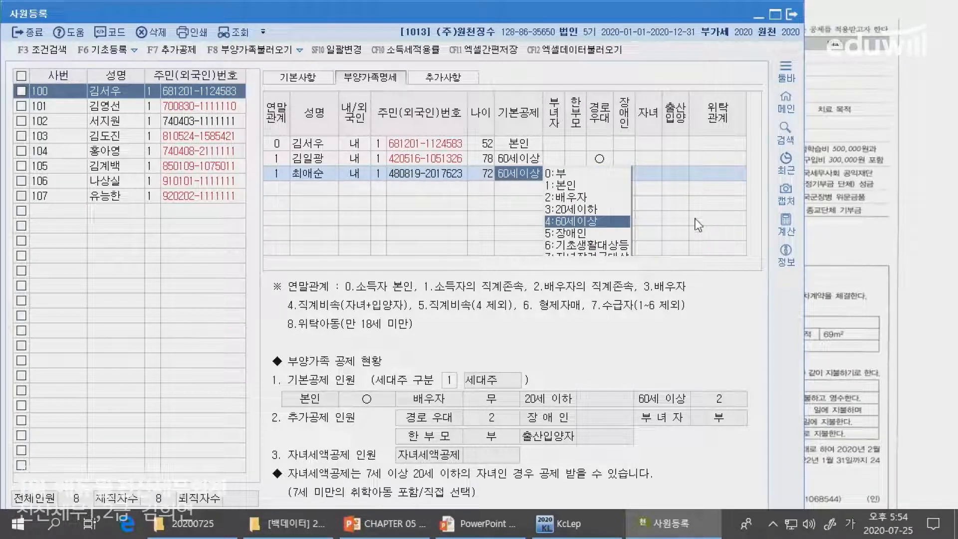
pyautogui.press('Return')
pyautogui.press('Return')
pyautogui.press('Return')
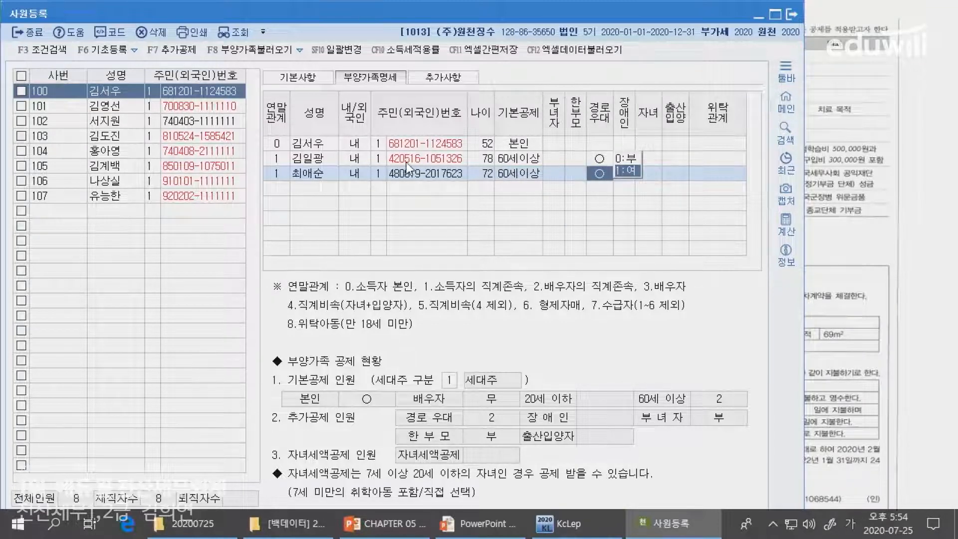
pyautogui.click(299, 159)
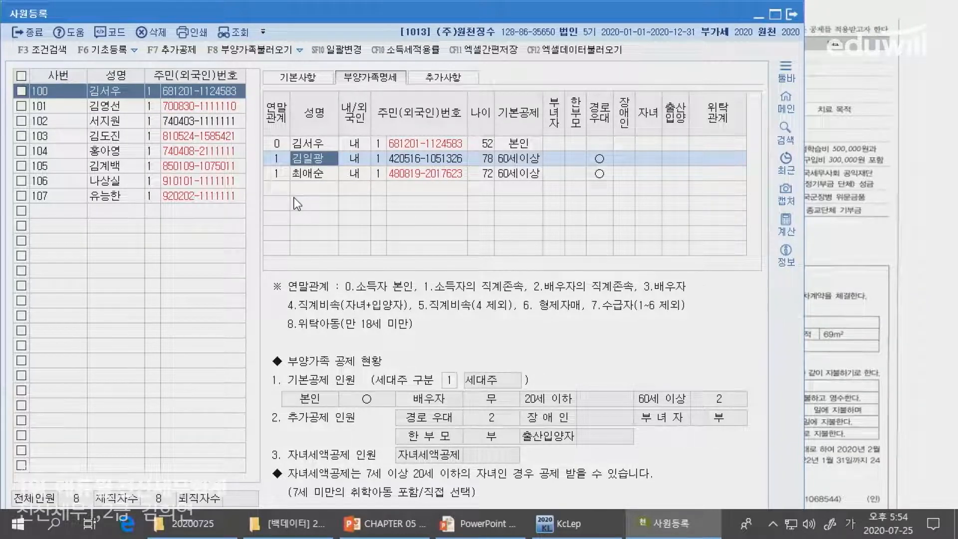
pyautogui.hotkey('alt', 'Tab')
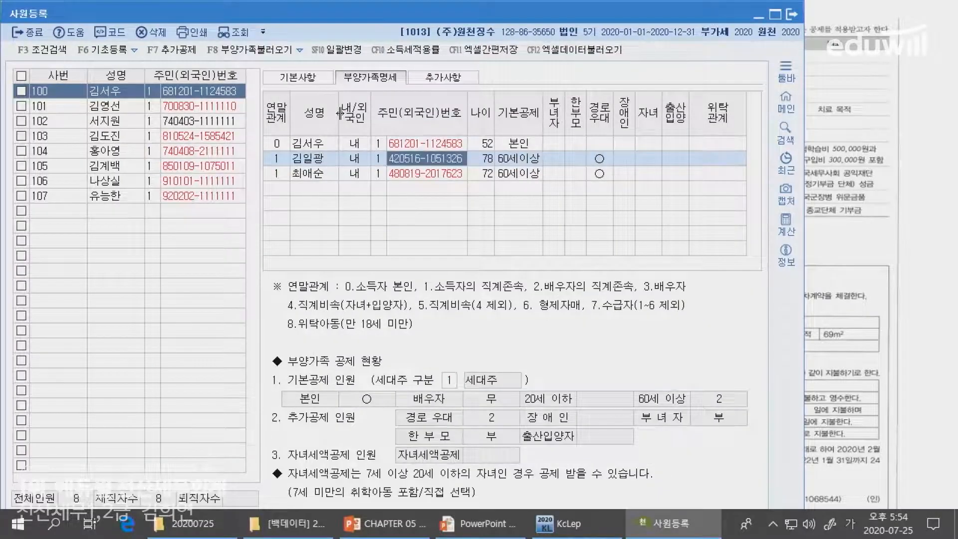
pyautogui.press('Return')
pyautogui.press('Return')
pyautogui.press('Return')
pyautogui.press('Return')
pyautogui.press('Return')
pyautogui.press('Return')
pyautogui.press('Return')
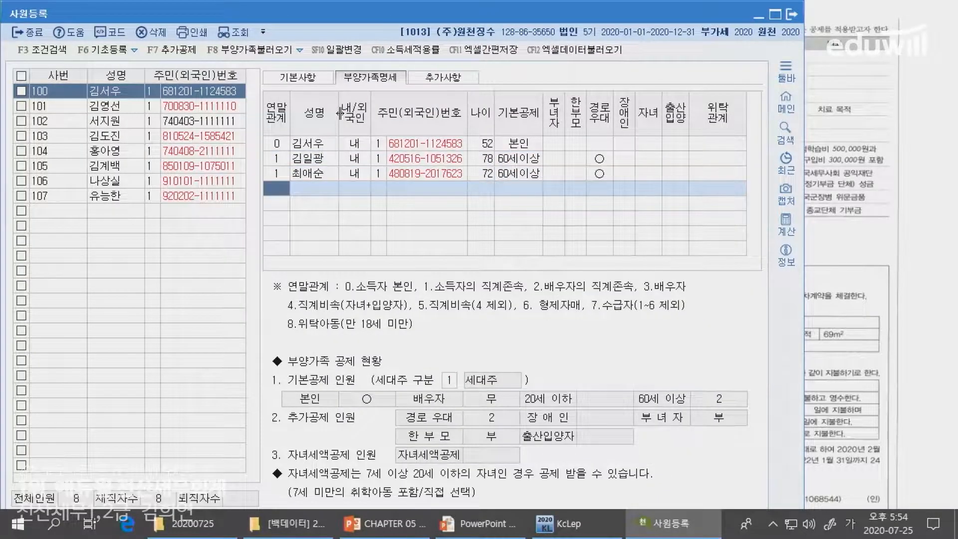
# - Start the spouse's row with 연말관계 3, her name and resident-number ID type
pyautogui.write('3')
pyautogui.press('Return')
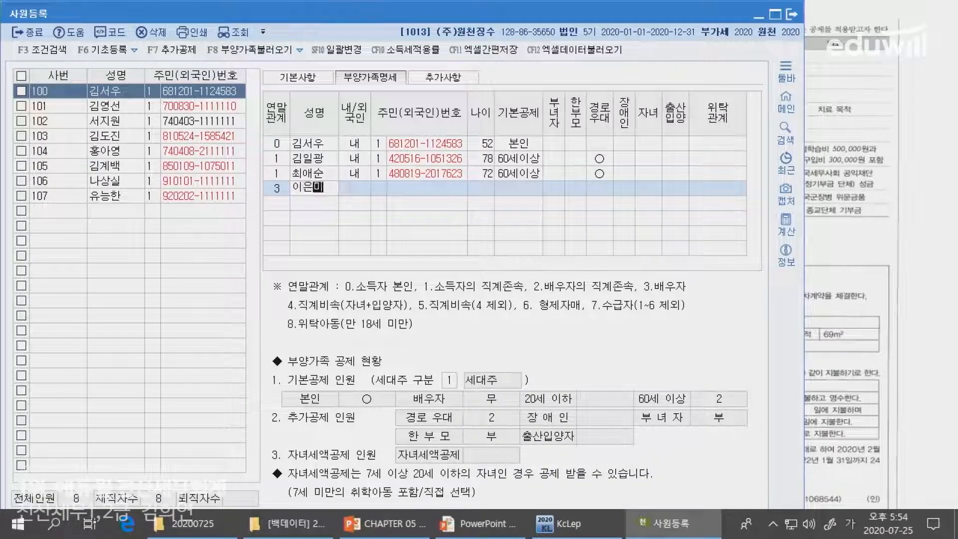
pyautogui.press('Return')
pyautogui.press('Return')
pyautogui.press('Return')
pyautogui.press('Return')
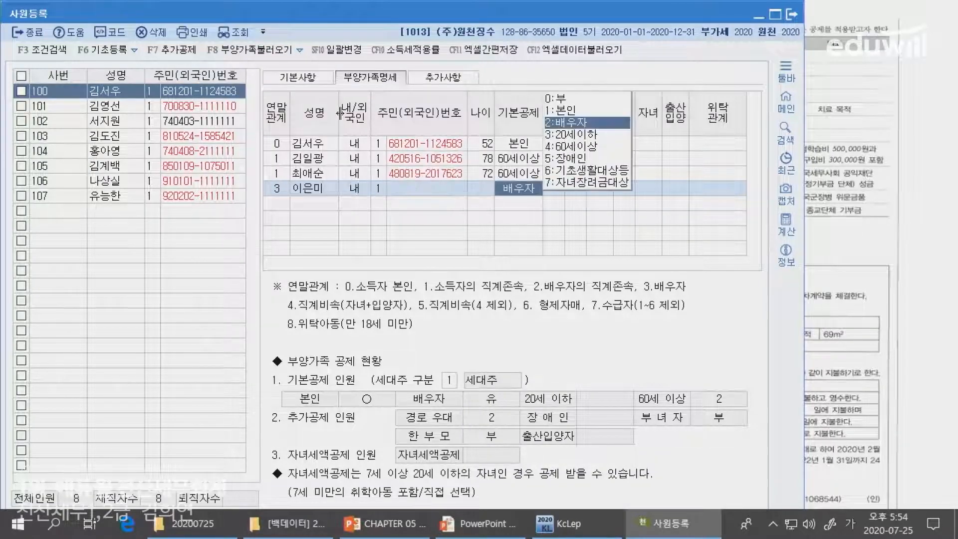
pyautogui.press('Return')
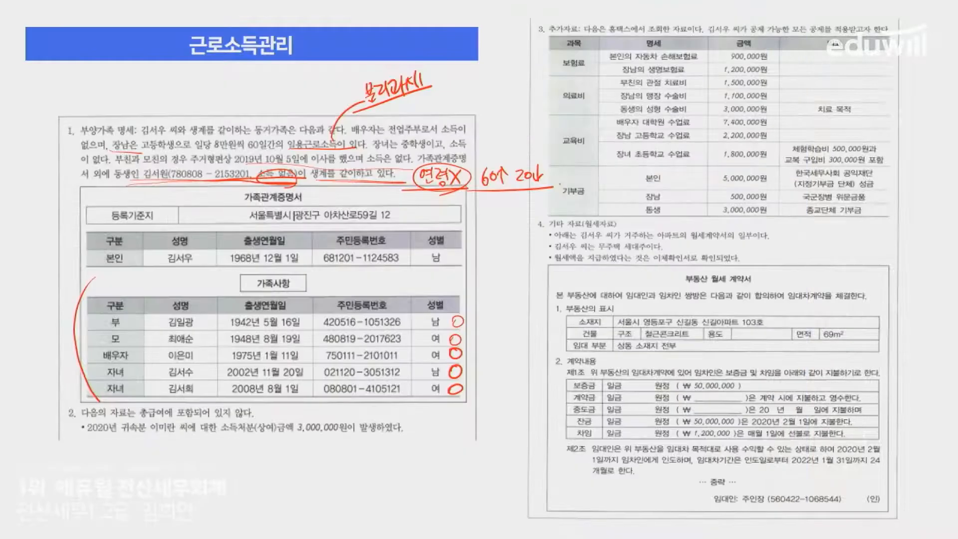
# - Enter the spouse's resident number from the problem sheet and keep the 2:배우자 basic deduction
pyautogui.hotkey('alt', 'Tab')
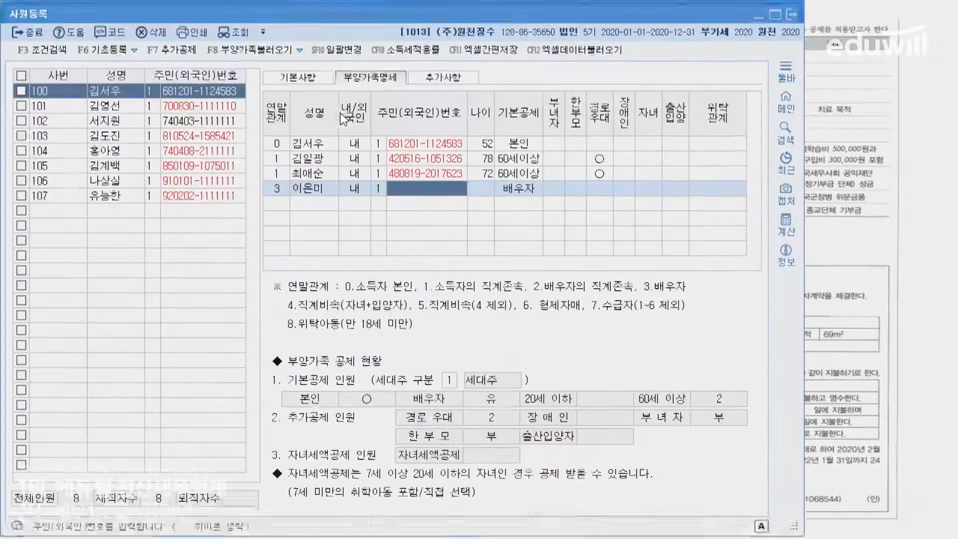
pyautogui.hotkey('alt', 'Tab')
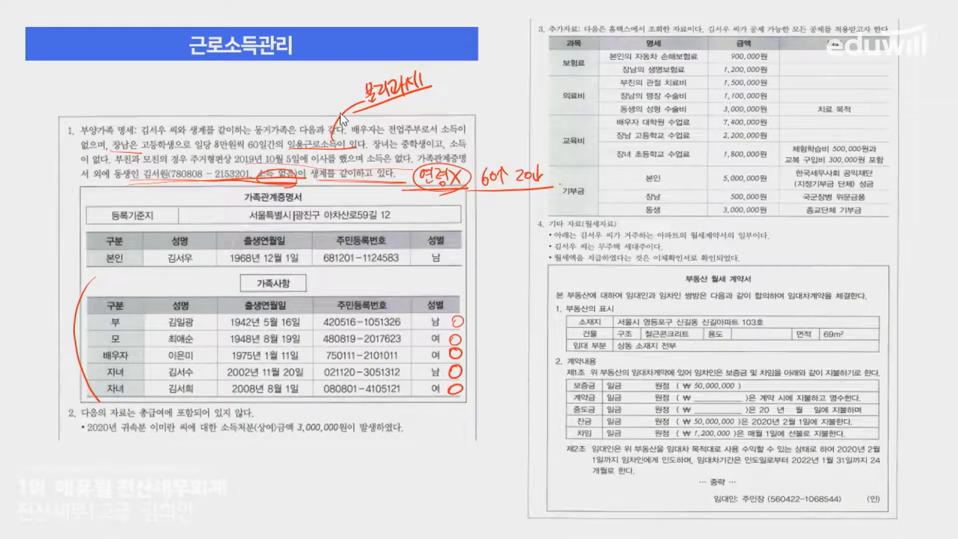
pyautogui.hotkey('alt', 'Tab')
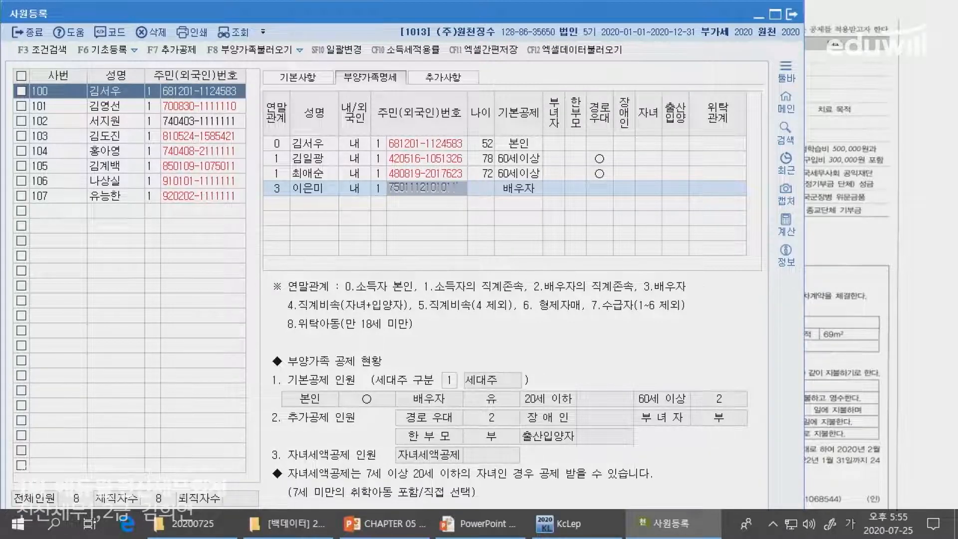
pyautogui.press('Return')
pyautogui.press('Return')
pyautogui.press('Return')
pyautogui.press('Return')
pyautogui.press('Return')
pyautogui.press('Return')
pyautogui.press('Return')
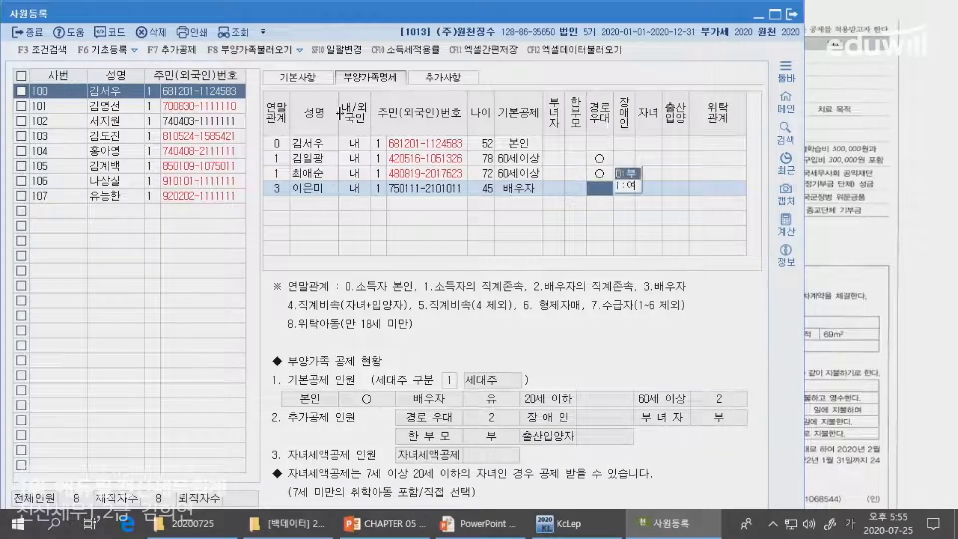
pyautogui.press('Return')
pyautogui.hotkey('alt', 'Tab')
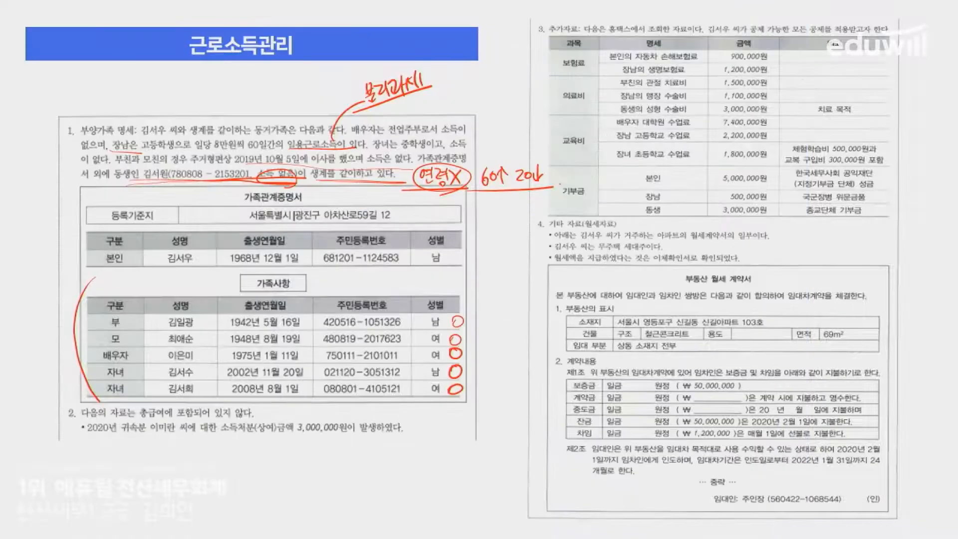
pyautogui.hotkey('alt', 'Tab')
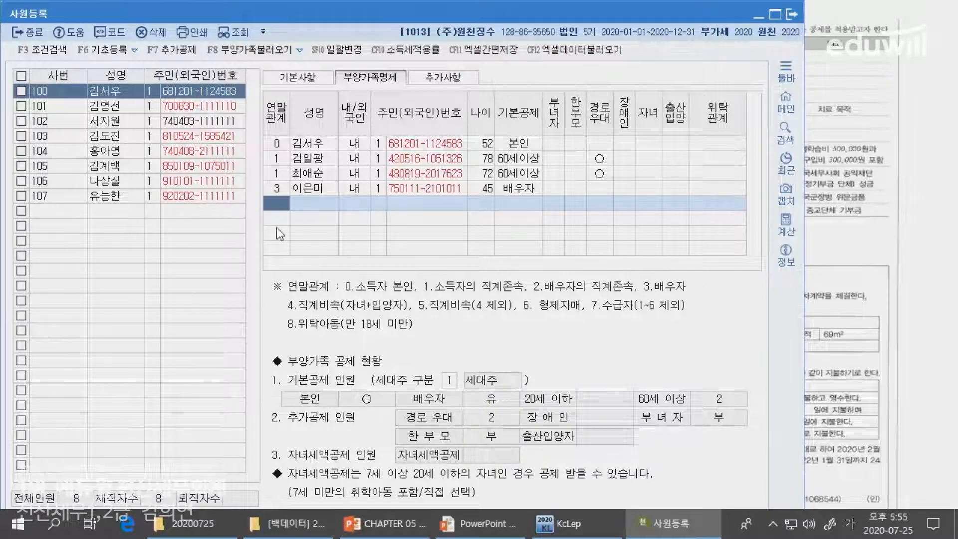
pyautogui.hotkey('alt', 'Tab')
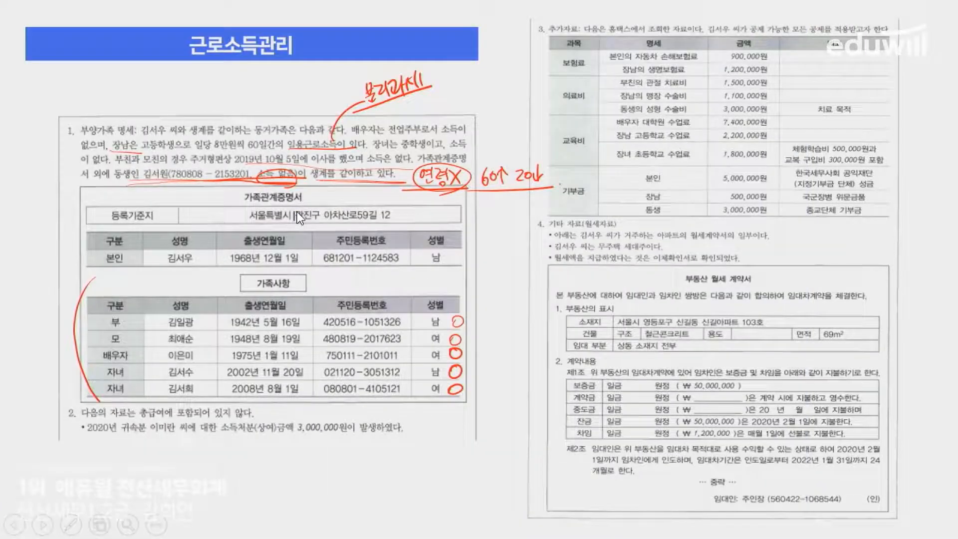
pyautogui.hotkey('alt', 'Tab')
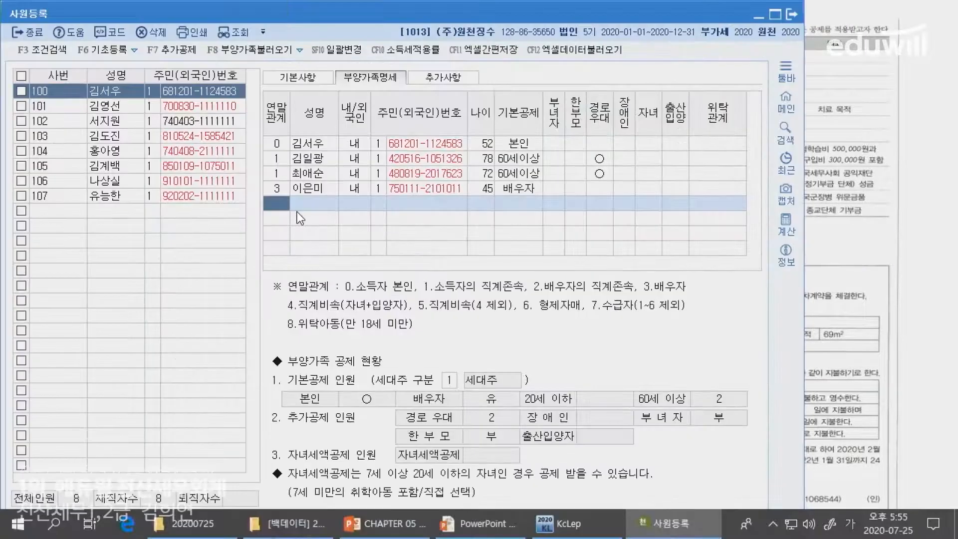
# - Register the first child with her name, ID type 1 and resident number
pyautogui.write('ㄱ')
pyautogui.press('Return')
pyautogui.press('Return')
pyautogui.press('Return')
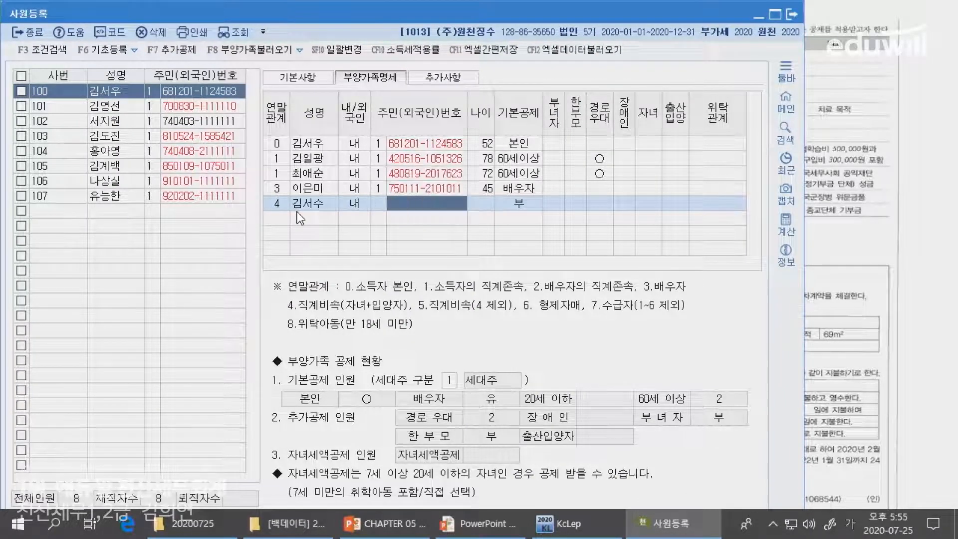
pyautogui.press('Left')
pyautogui.write('1')
pyautogui.press('Return')
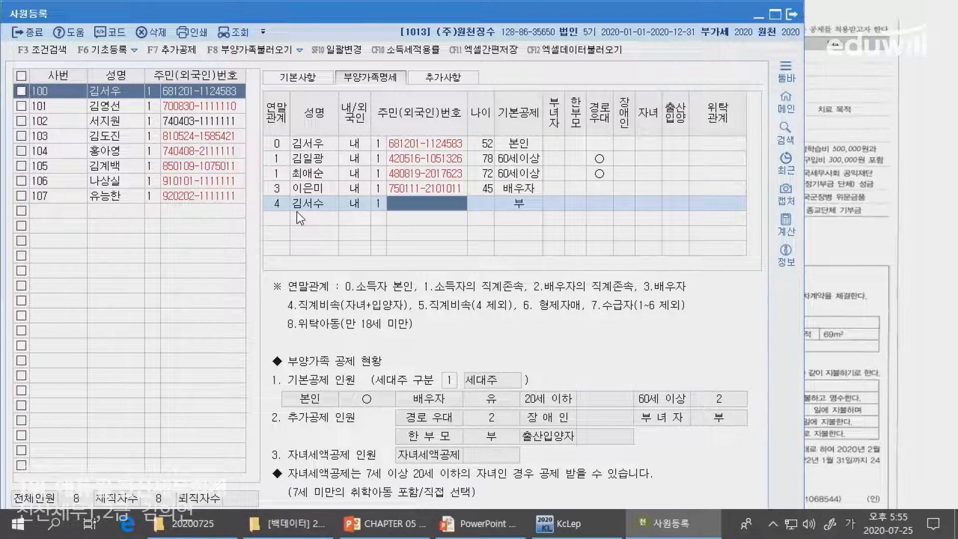
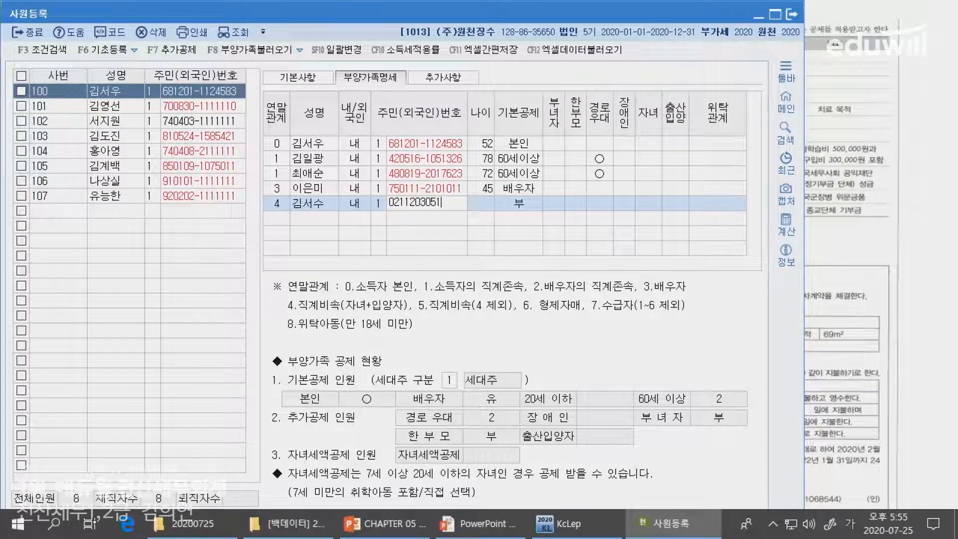
pyautogui.press('Return')
pyautogui.press('Return')
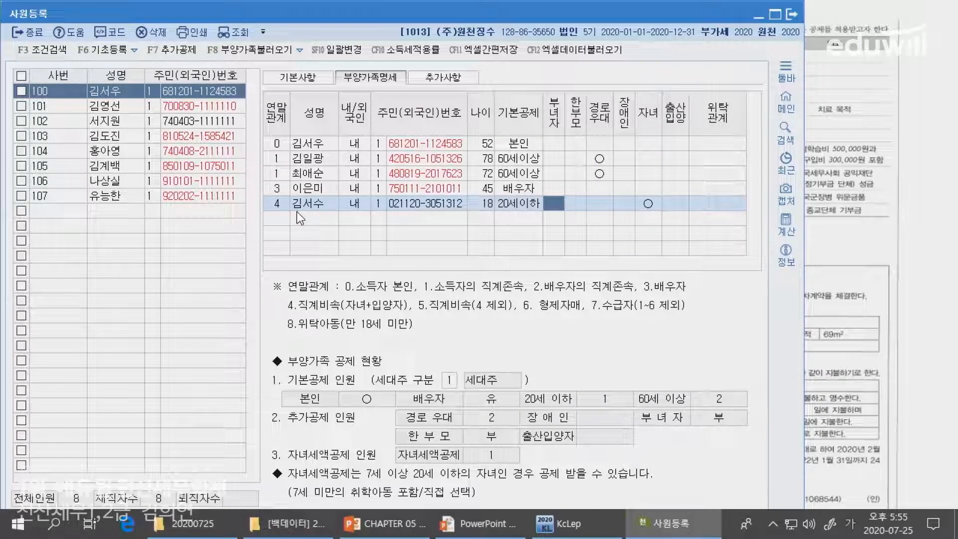
pyautogui.press('Return')
pyautogui.press('Return')
pyautogui.press('Return')
pyautogui.press('Return')
pyautogui.press('Return')
pyautogui.press('Return')
pyautogui.press('Return')
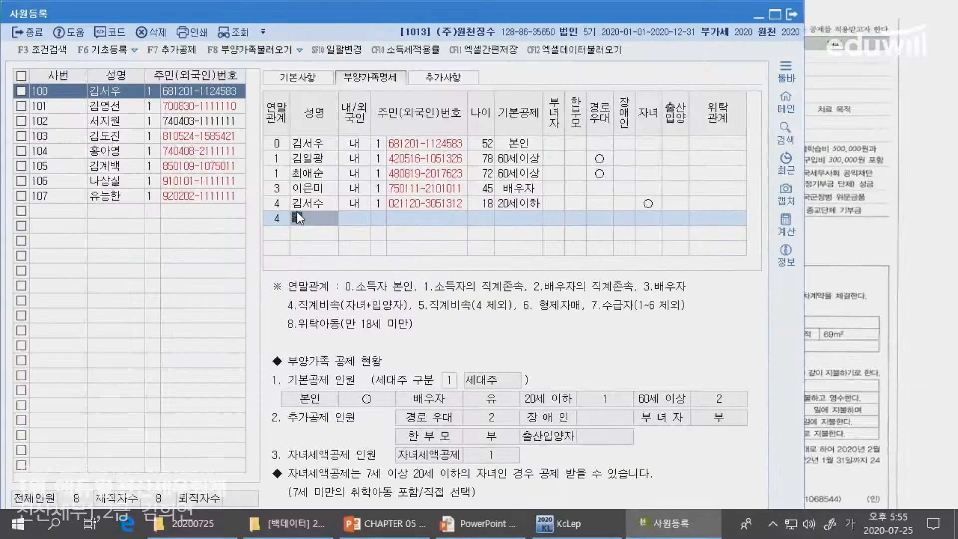
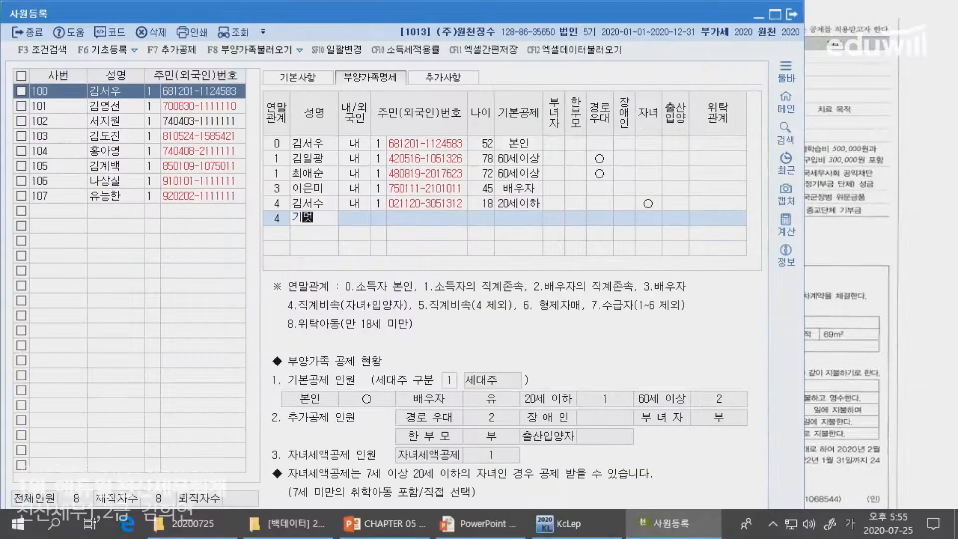
# - Add the younger daughter's name and resident number with the 3:20세이하 basic deduction
pyautogui.press('Return')
pyautogui.press('Return')
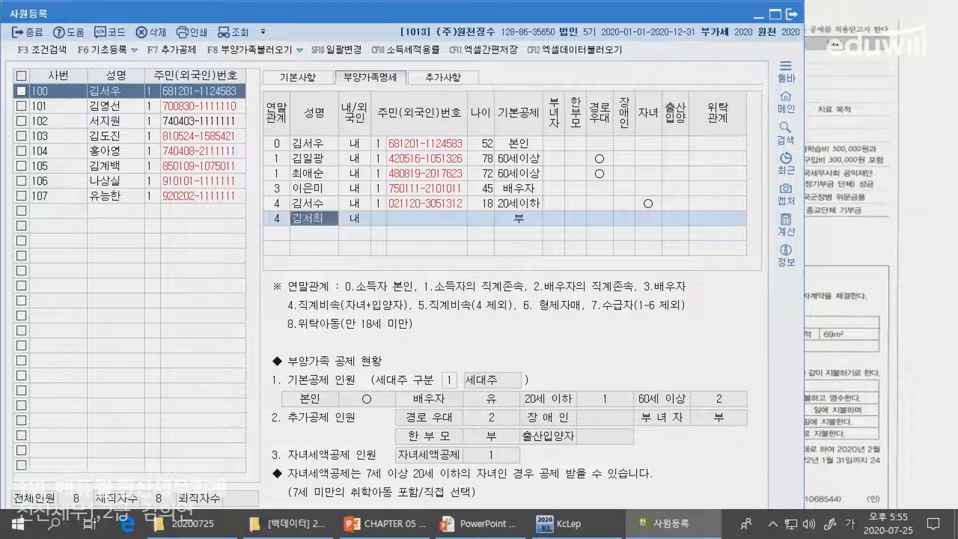
pyautogui.press('Return')
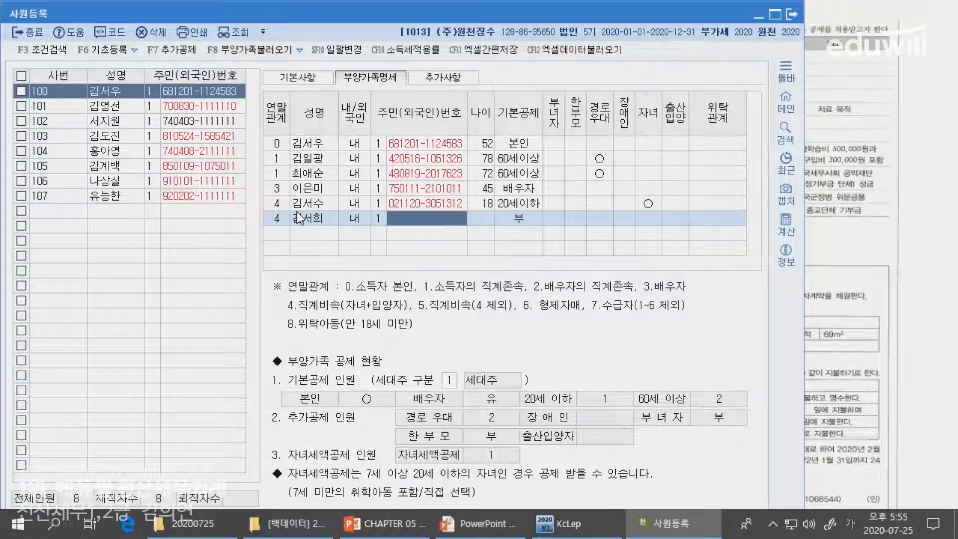
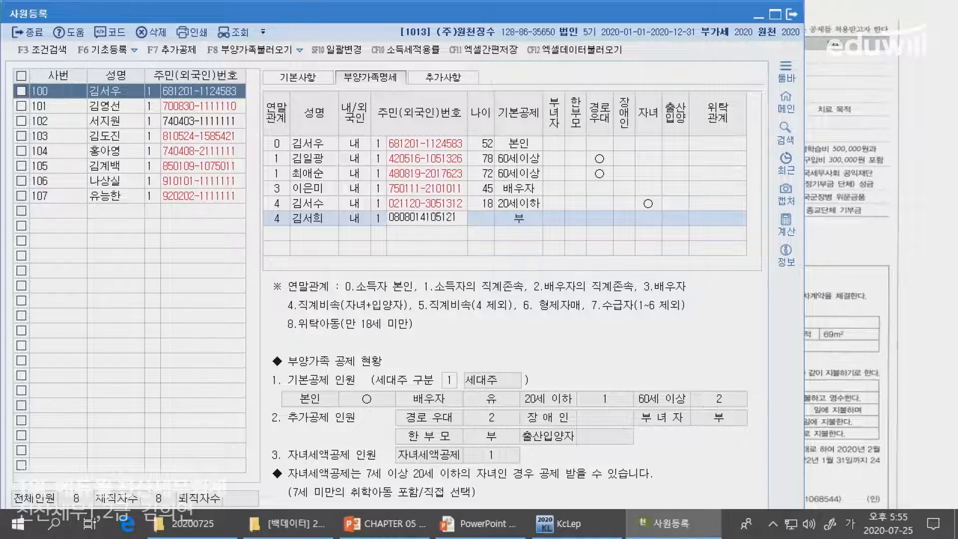
pyautogui.press('Return')
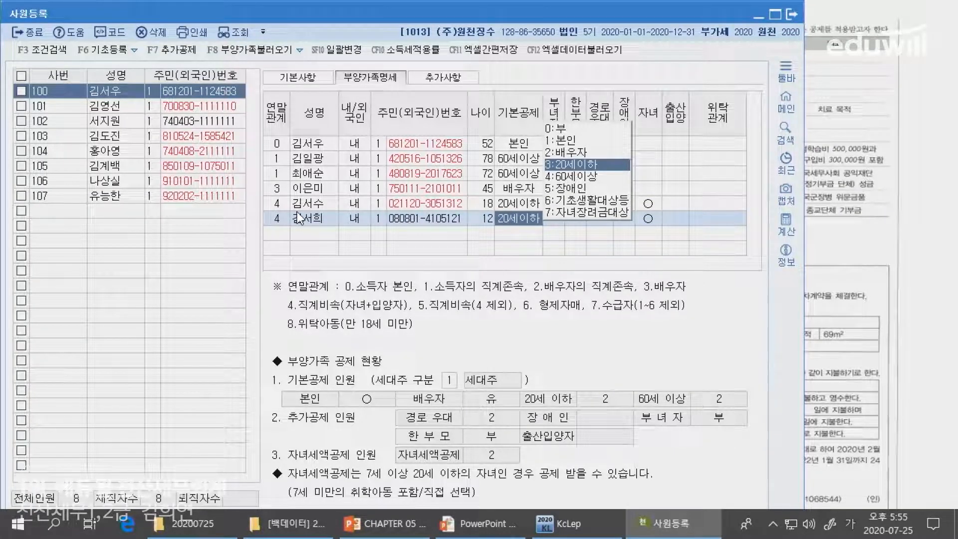
pyautogui.press('Return')
pyautogui.press('Return')
pyautogui.press('Return')
pyautogui.press('Return')
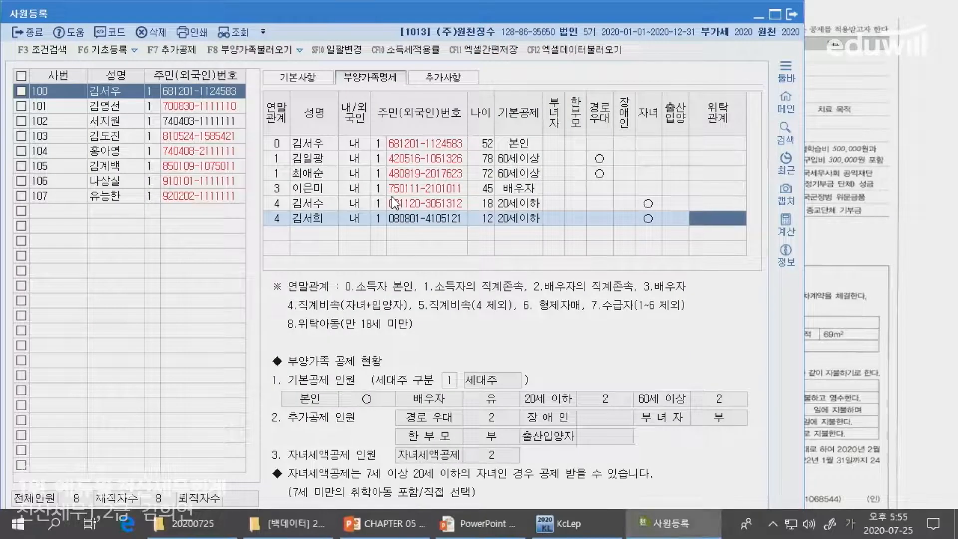
# - Start a new row with 연말관계 6, the sibling's name and resident-number ID type
pyautogui.press('Return')
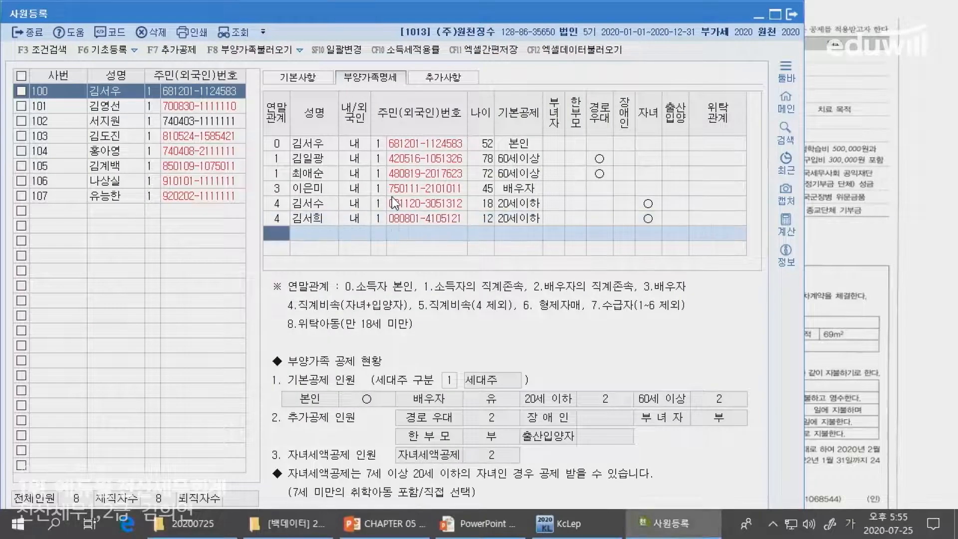
pyautogui.write('6')
pyautogui.press('Return')
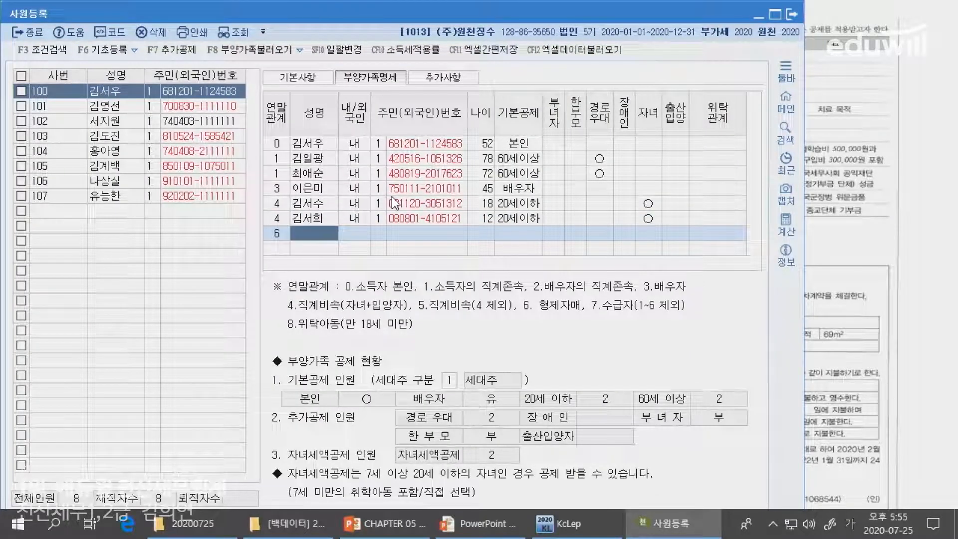
pyautogui.press('Return')
pyautogui.press('Return')
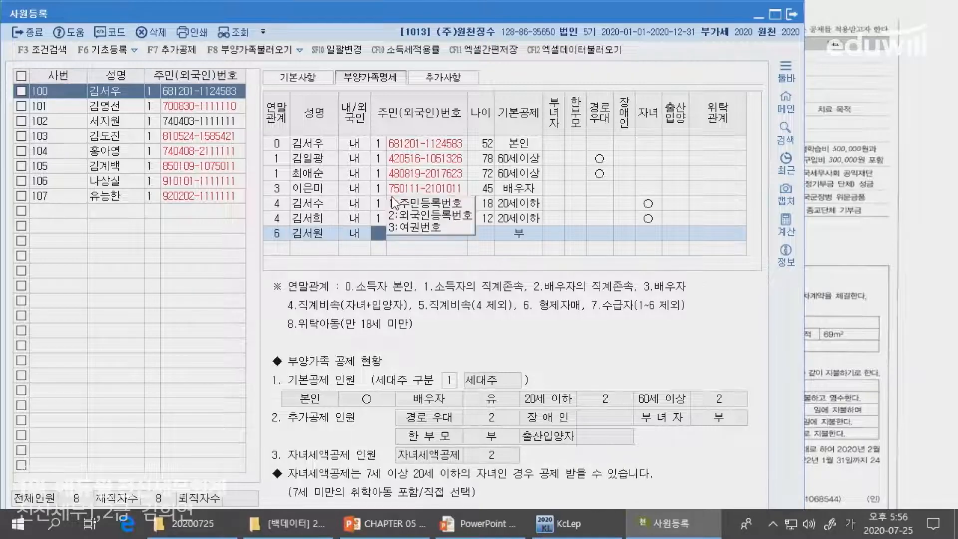
pyautogui.press('Return')
# - Enter the sibling's resident number from the slide and keep 기본공제 at 0:부
pyautogui.hotkey('alt', 'Tab')
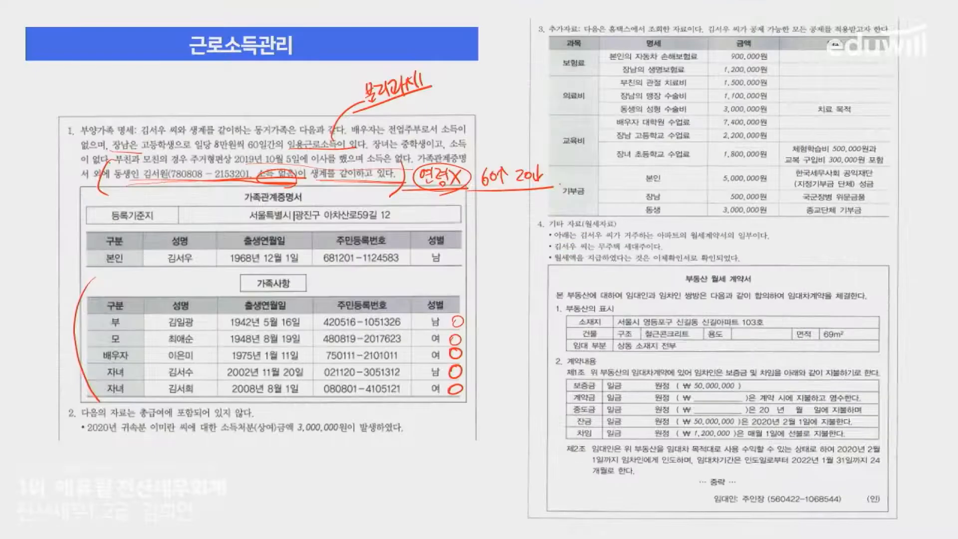
pyautogui.hotkey('alt', 'Tab')
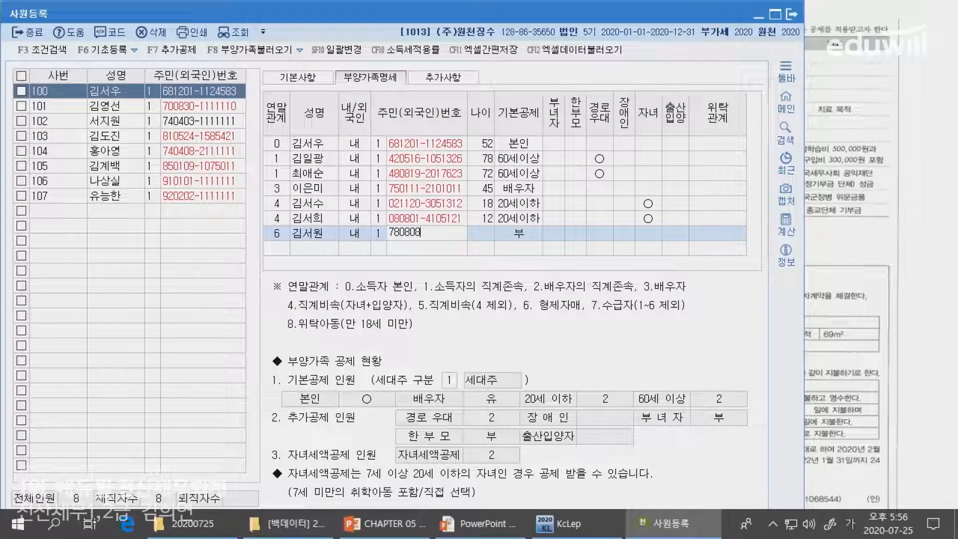
pyautogui.press('Return')
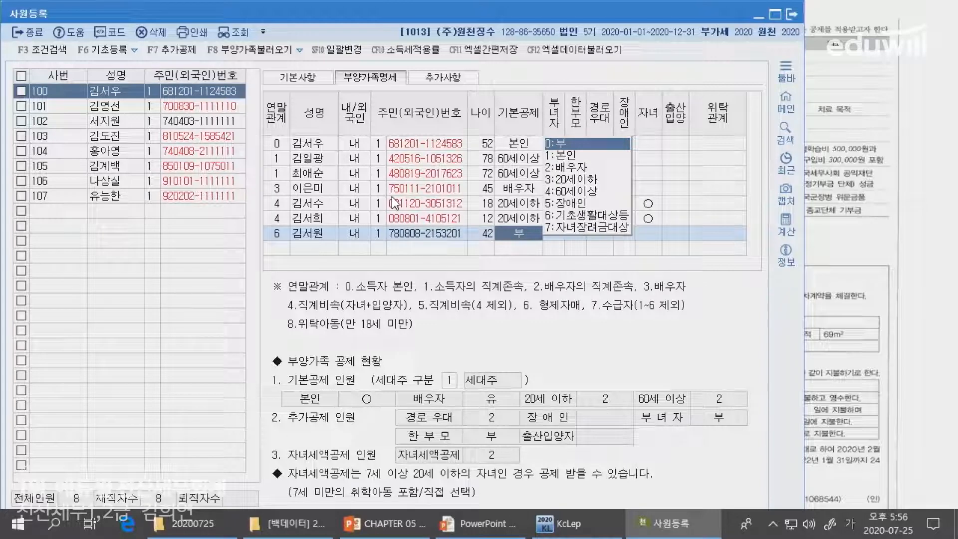
pyautogui.press('Return')
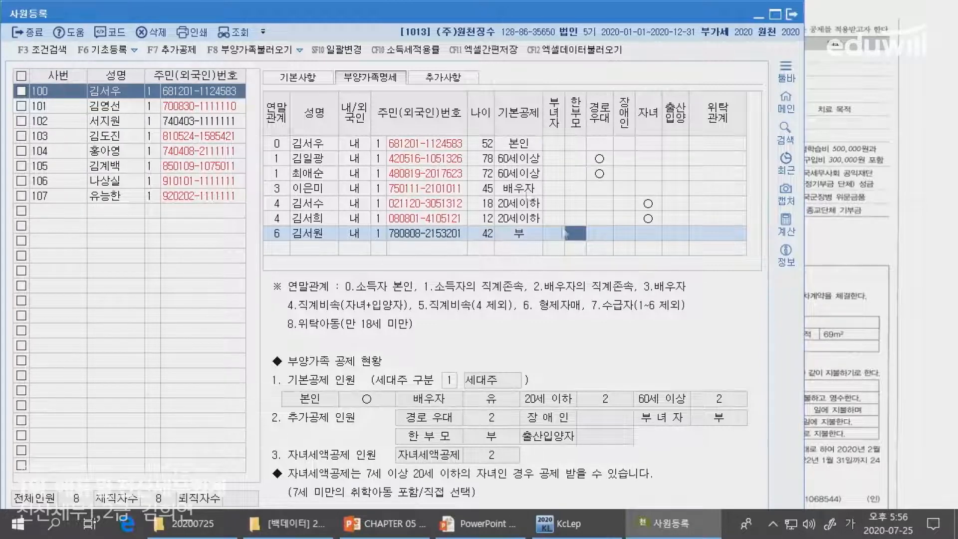
pyautogui.click(518, 233)
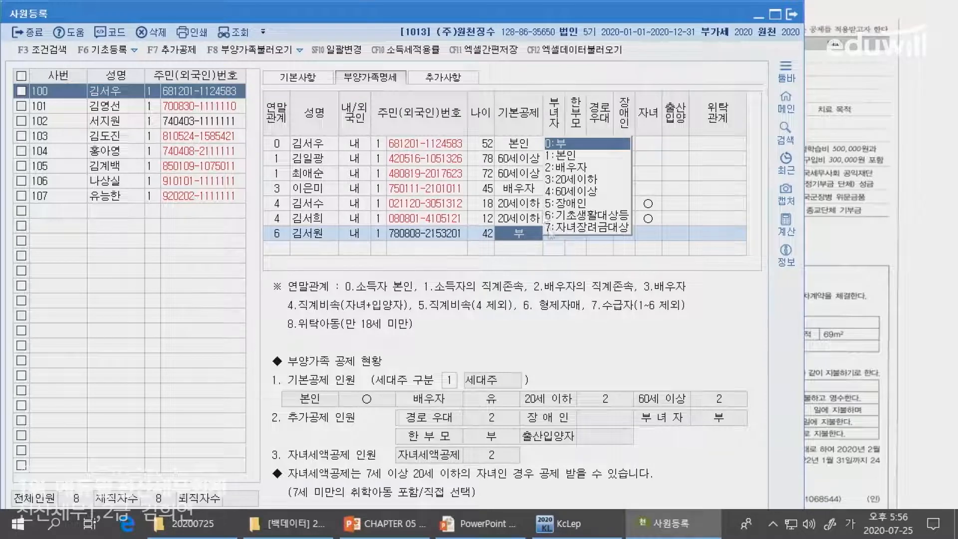
pyautogui.click(674, 233)
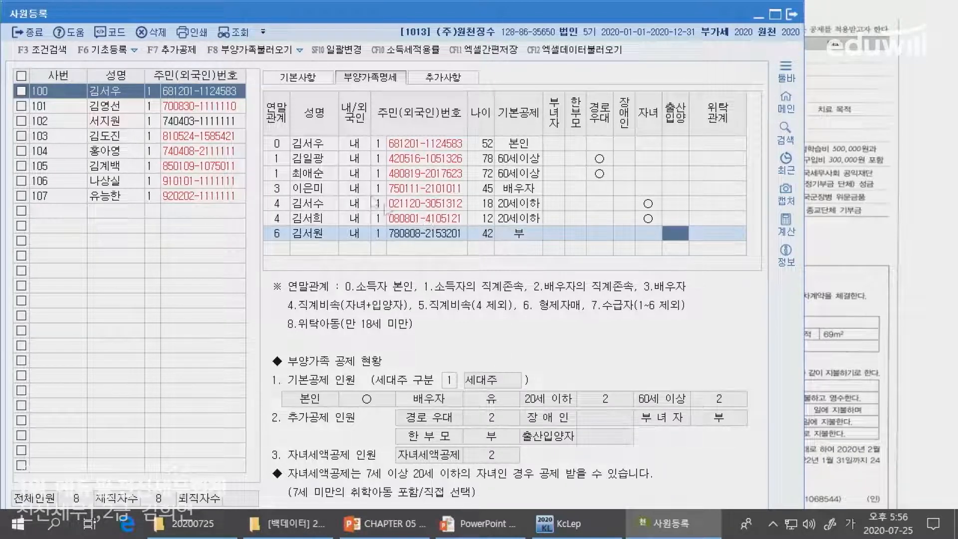
# - Underline item 2 and circle 총급여 on the slide, then maximize 사원등록 again
pyautogui.click(856, 242)
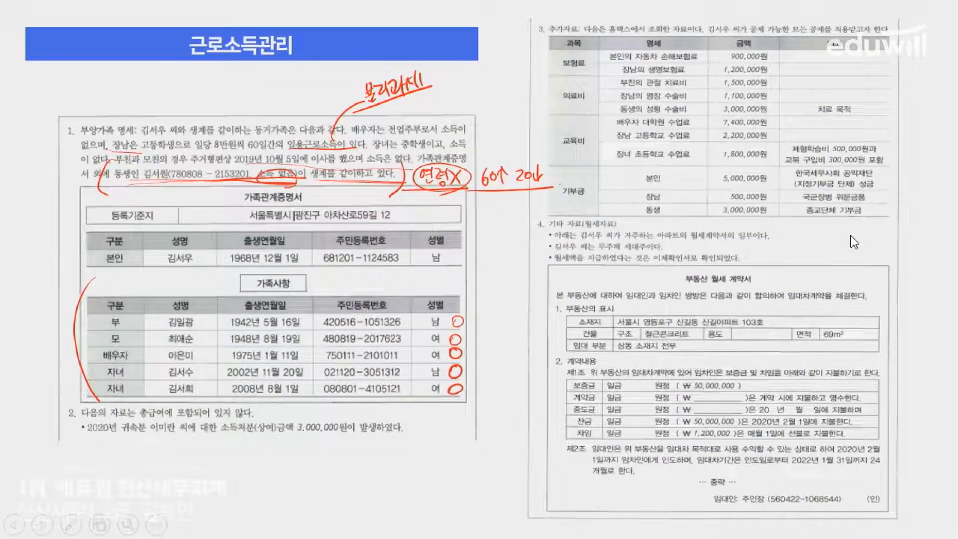
pyautogui.moveTo(84, 417); pyautogui.dragTo(259, 413)
pyautogui.moveTo(149, 399); pyautogui.dragTo(172, 428)
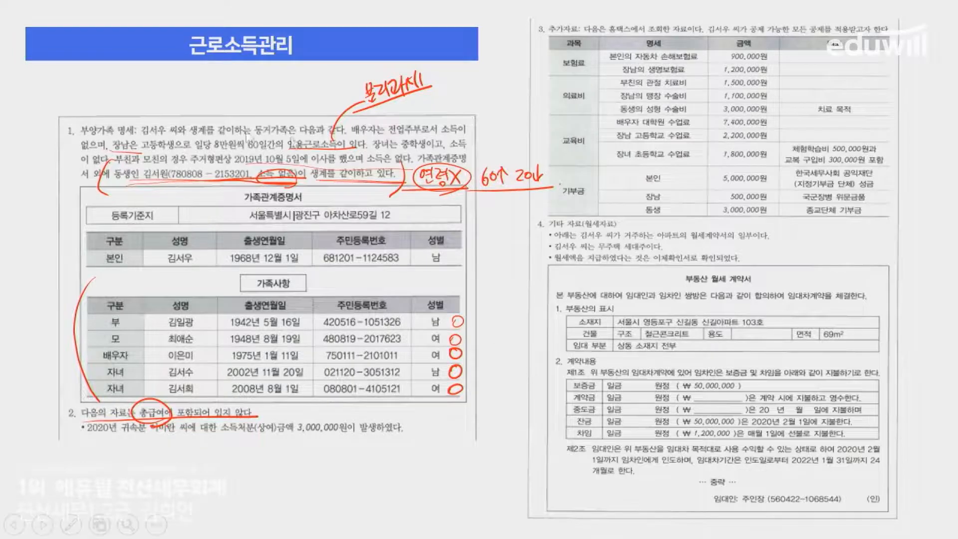
pyautogui.hotkey('alt', 'Tab')
pyautogui.click(784, 11)
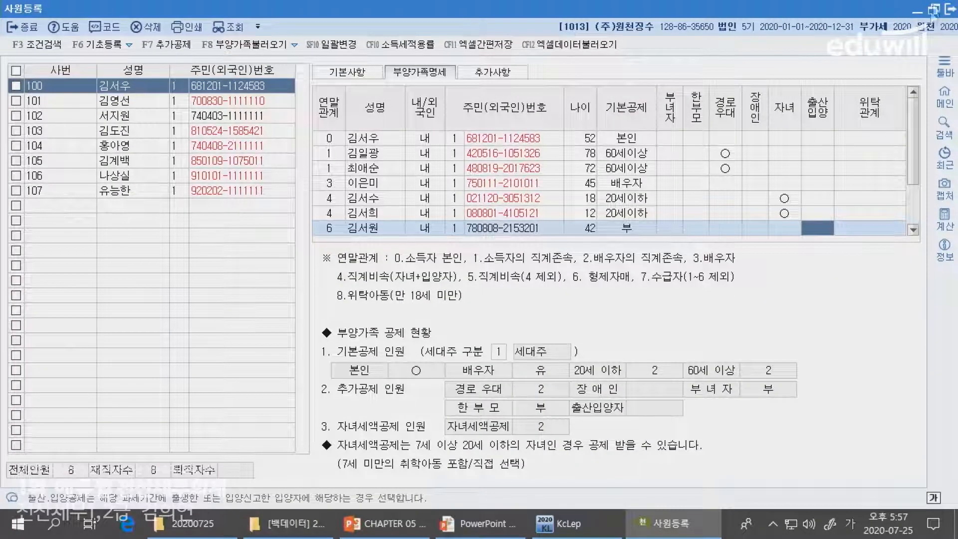
# - Close 사원등록 and open 연말정산추가자료입력 on the 소득명세 sheet showing 60,000,000 salary
pyautogui.click(949, 9)
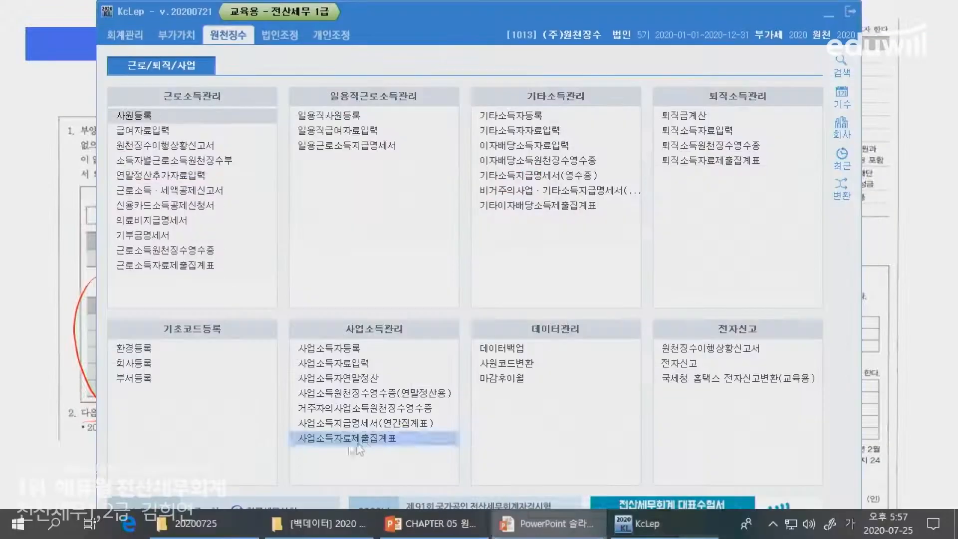
pyautogui.click(169, 175)
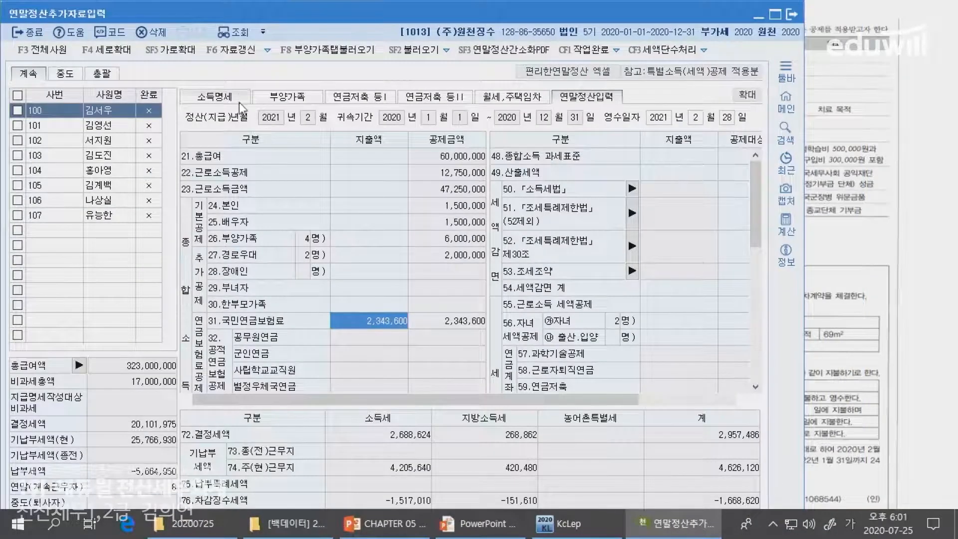
pyautogui.click(237, 101)
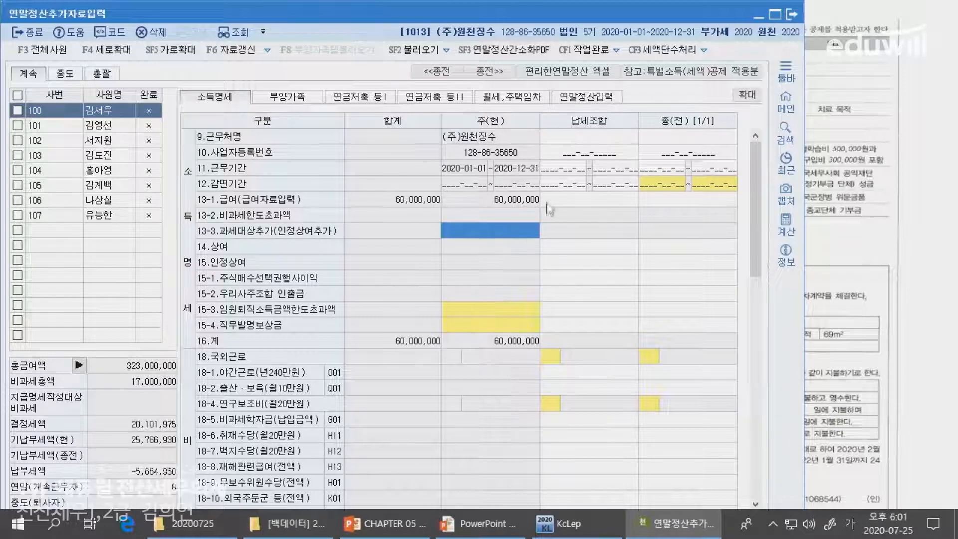
pyautogui.click(819, 307)
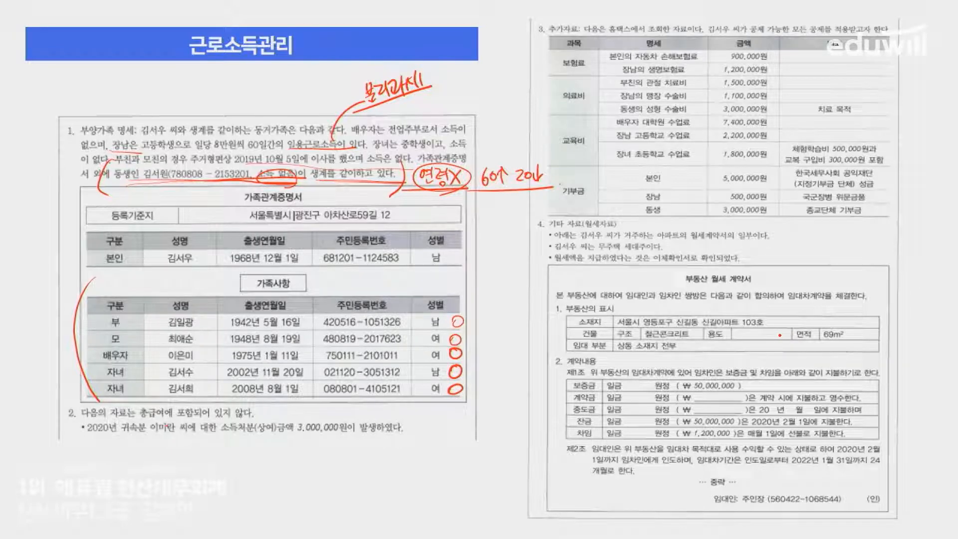
# - Circle the crossed-out name and underline 3,000,000원 in item 2, then return to KcLep
pyautogui.moveTo(169, 417); pyautogui.dragTo(178, 440)
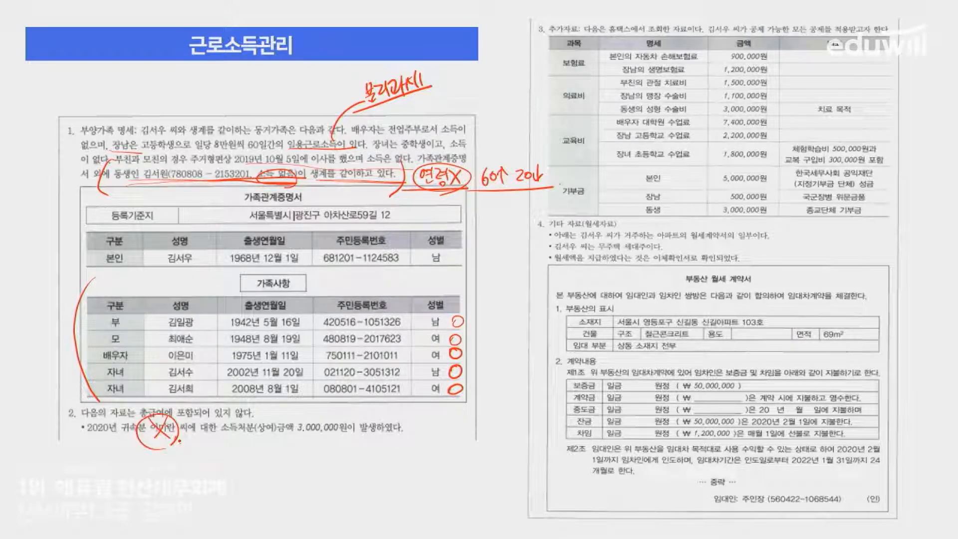
pyautogui.moveTo(284, 433); pyautogui.dragTo(419, 435)
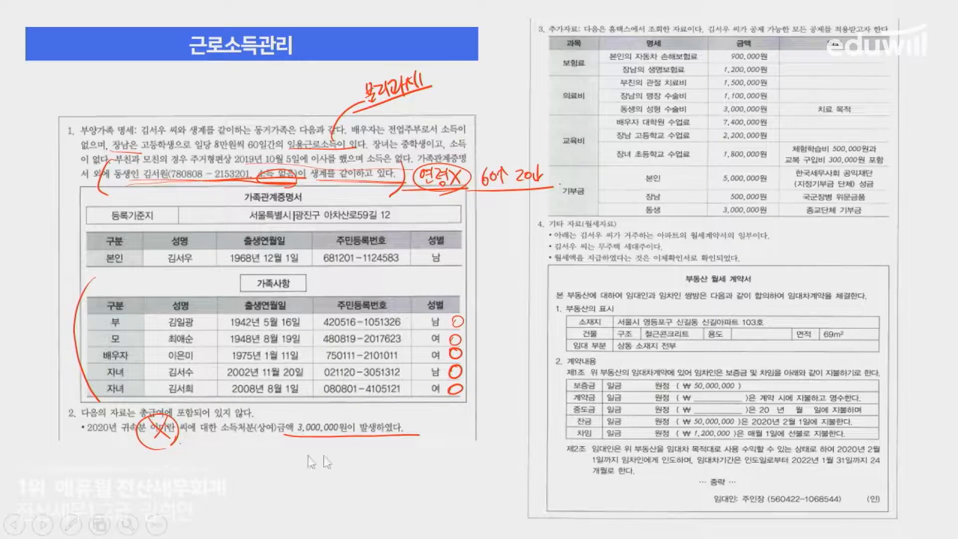
pyautogui.hotkey('alt', 'Tab')
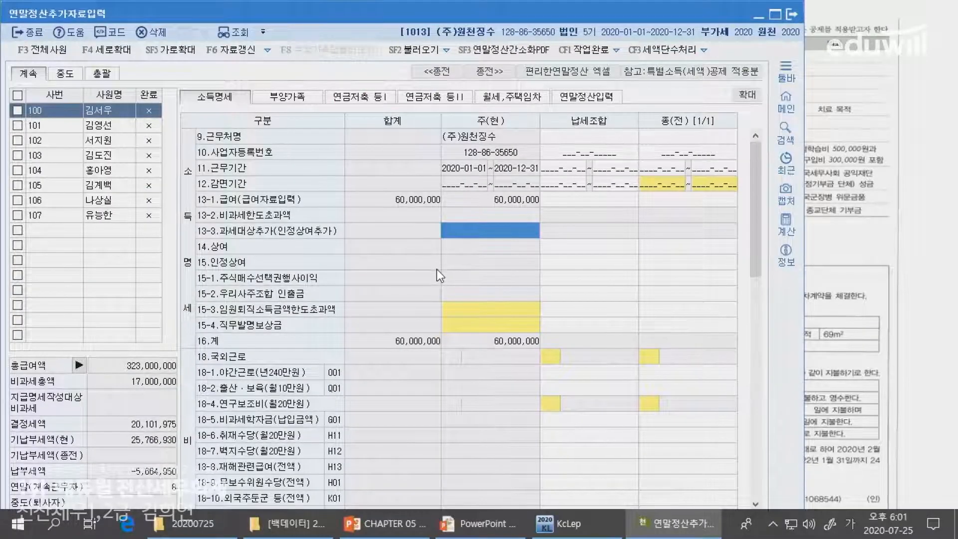
# - Enter 3,000,000 as 인정상여추가분 on line 13-3, bringing the 16.계 total to 63,000,000
pyautogui.press('Return')
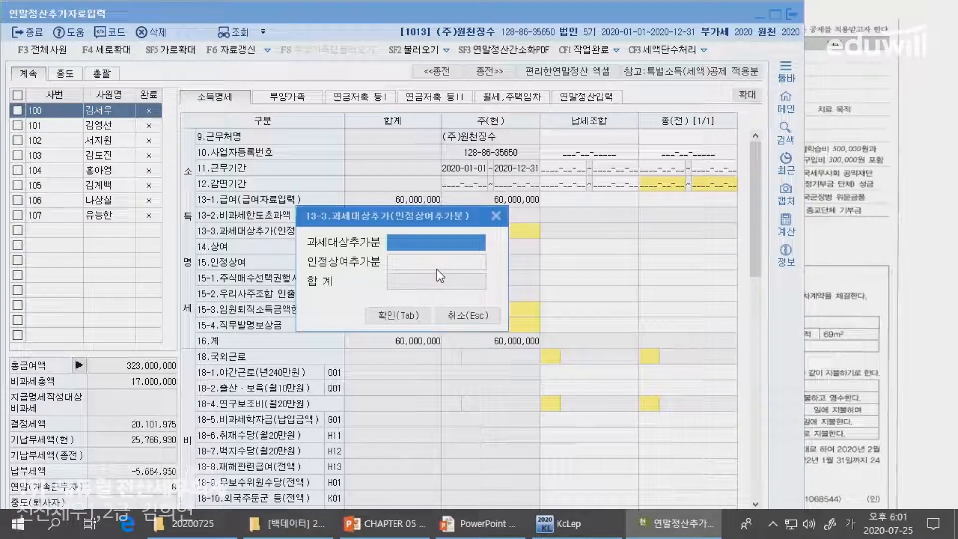
pyautogui.click(432, 259)
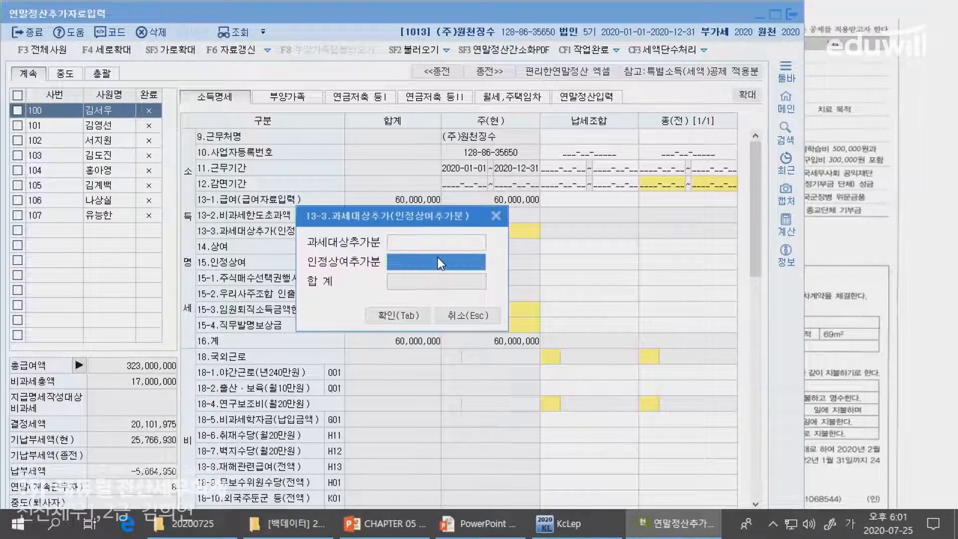
pyautogui.write('3000000')
pyautogui.press('Return')
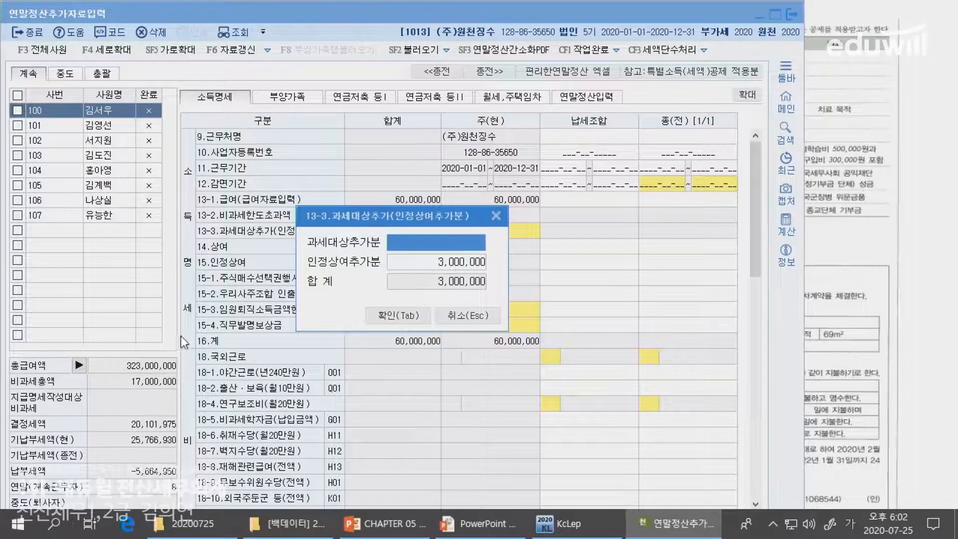
pyautogui.press('Tab')
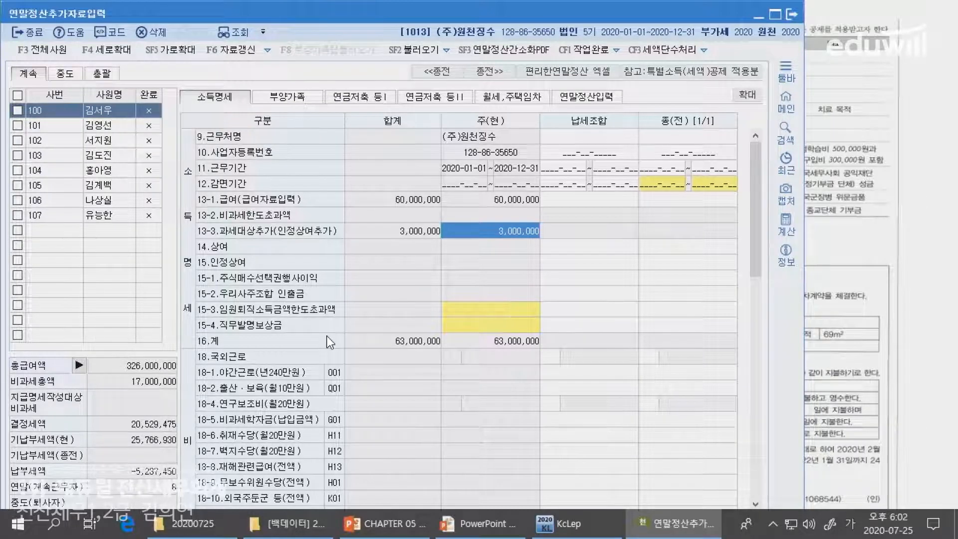
pyautogui.hotkey('alt', 'Tab')
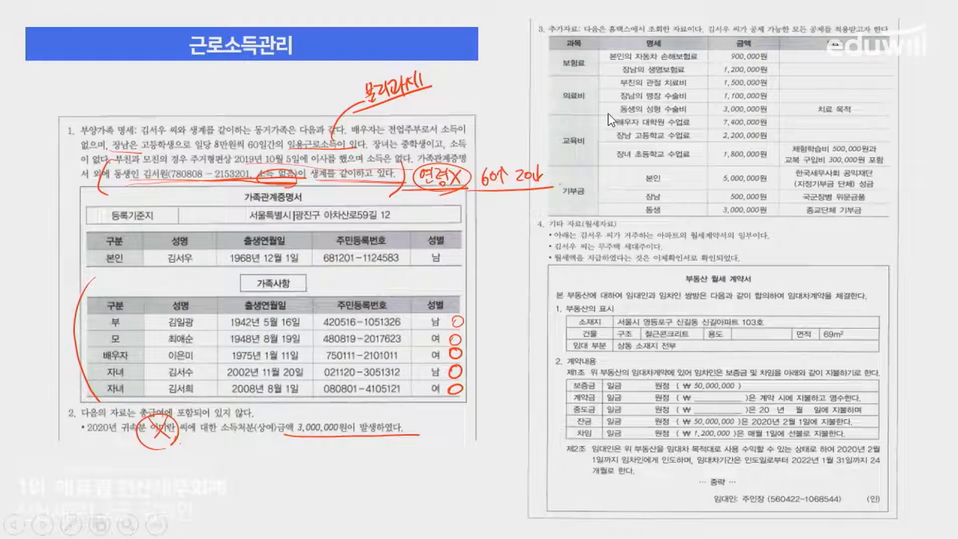
# - Review the 연말정산입력 tab, where 21.총급여 now shows 63,000,000
pyautogui.hotkey('alt', 'Tab')
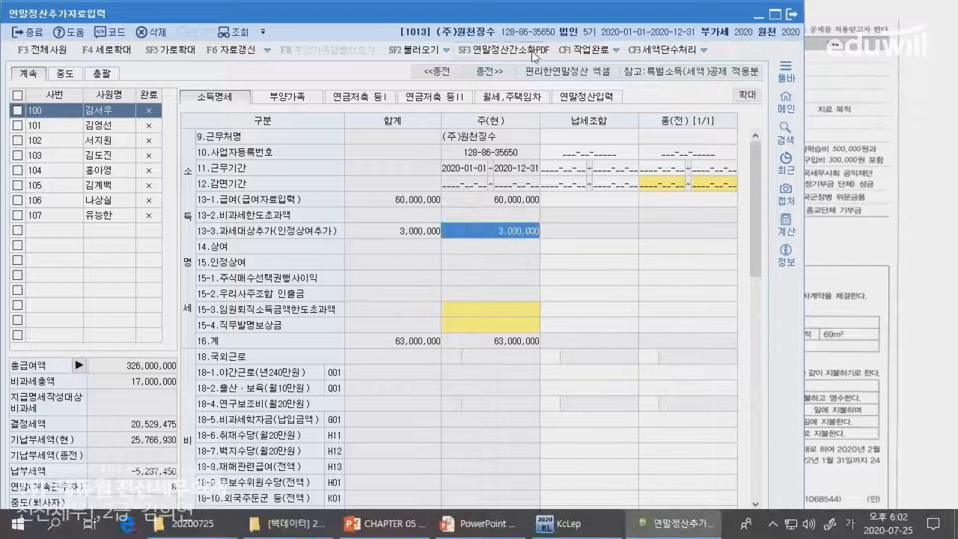
pyautogui.hotkey('alt', 'Tab')
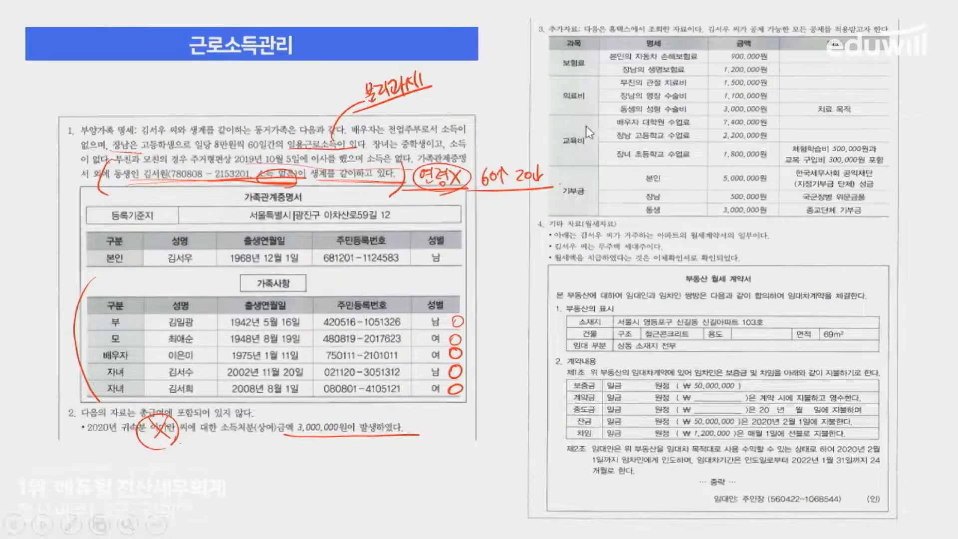
pyautogui.hotkey('alt', 'Tab')
pyautogui.click(570, 98)
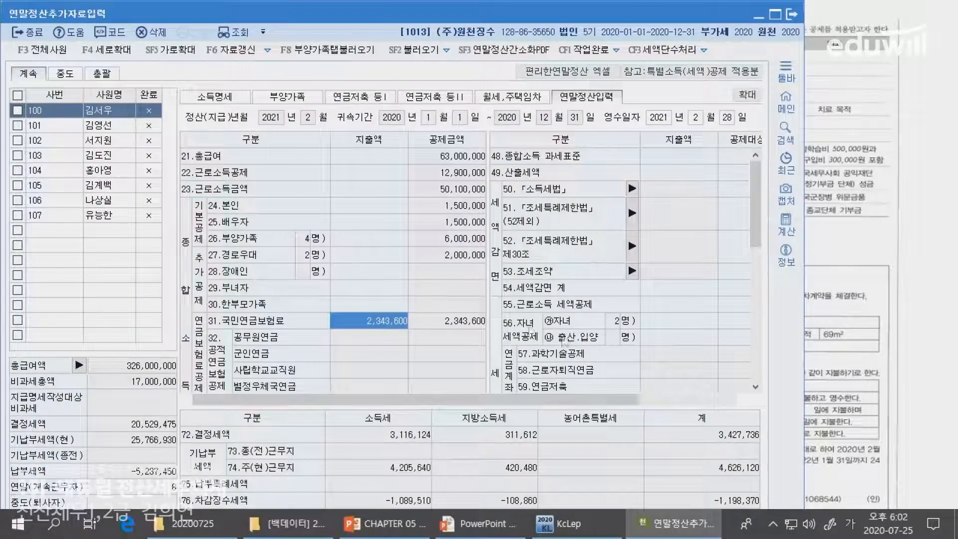
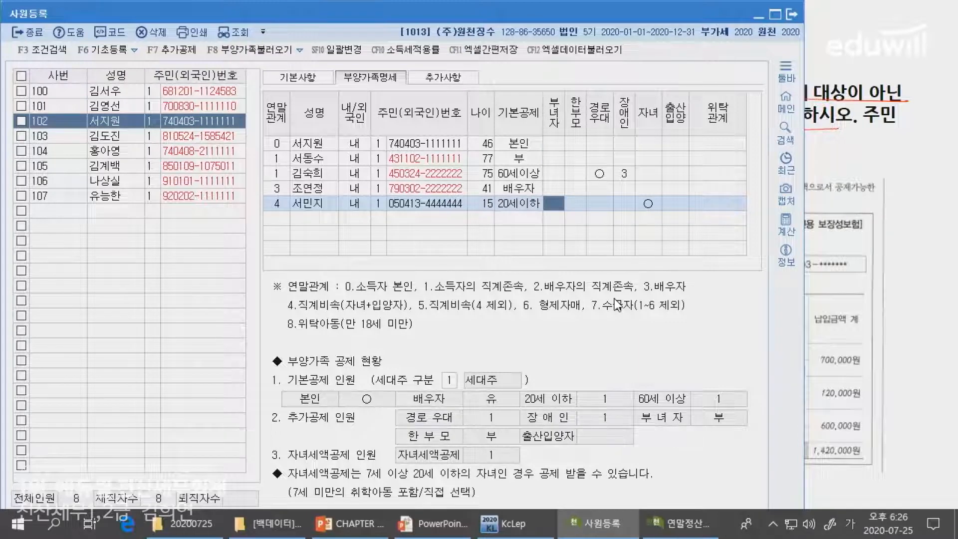
# - Add the second daughter as a relationship-4 dependent with her resident number and 20세이하 basic deduction
pyautogui.press('Return')
pyautogui.press('Return')
pyautogui.press('Return')
pyautogui.press('Return')
pyautogui.press('Return')
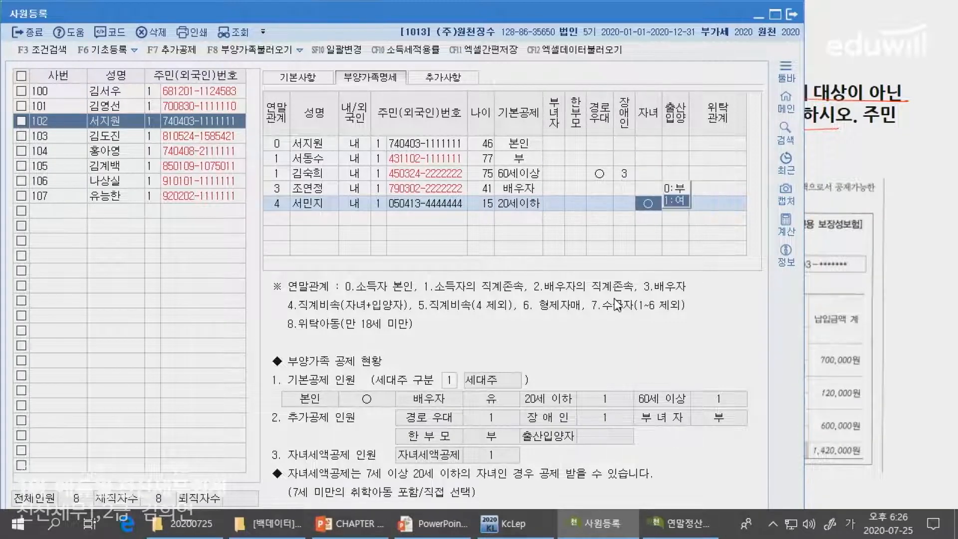
pyautogui.press('Return')
pyautogui.press('Return')
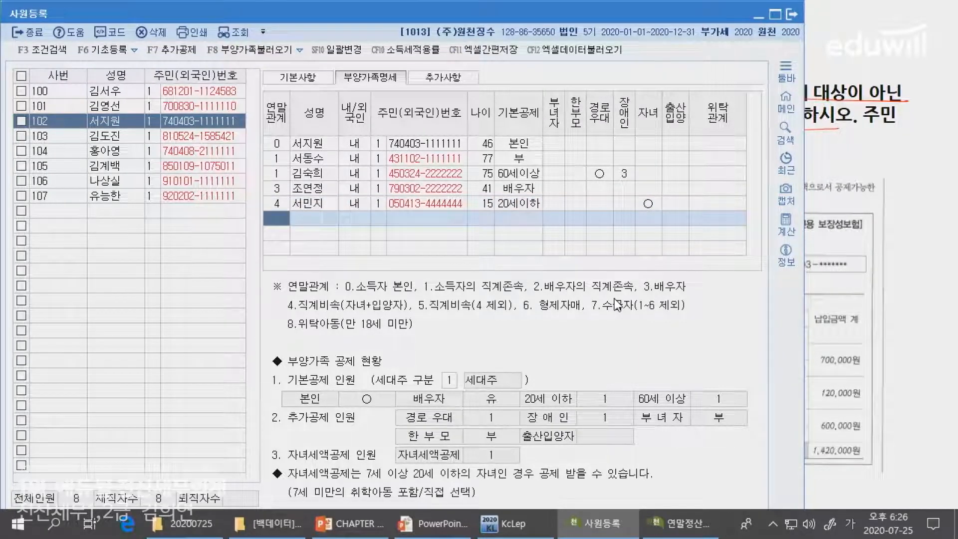
pyautogui.write('4')
pyautogui.press('Return')
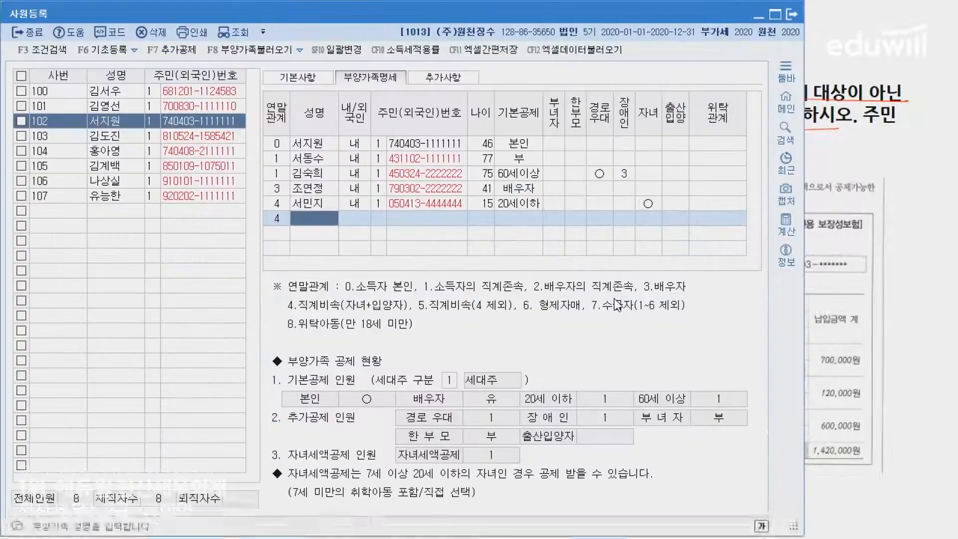
pyautogui.press('Return')
pyautogui.press('Return')
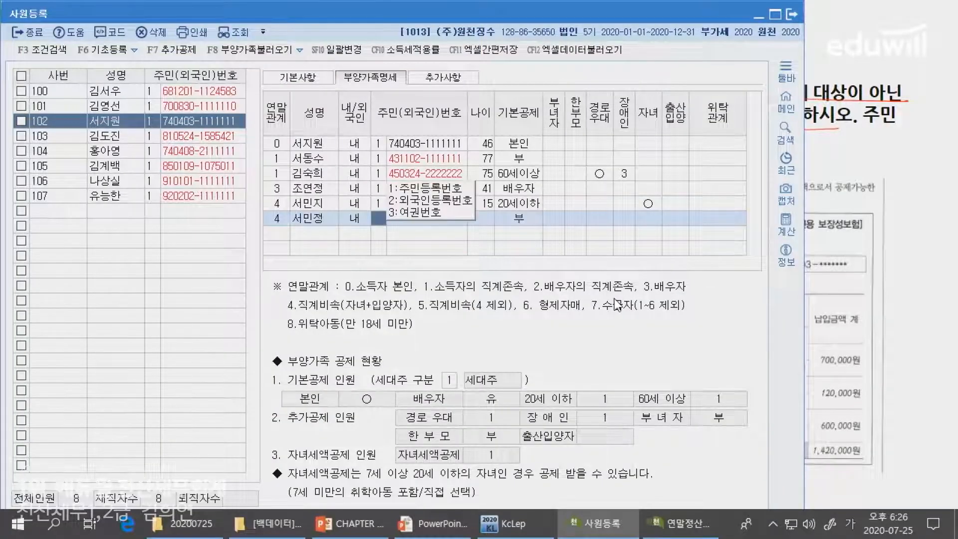
pyautogui.press('Return')
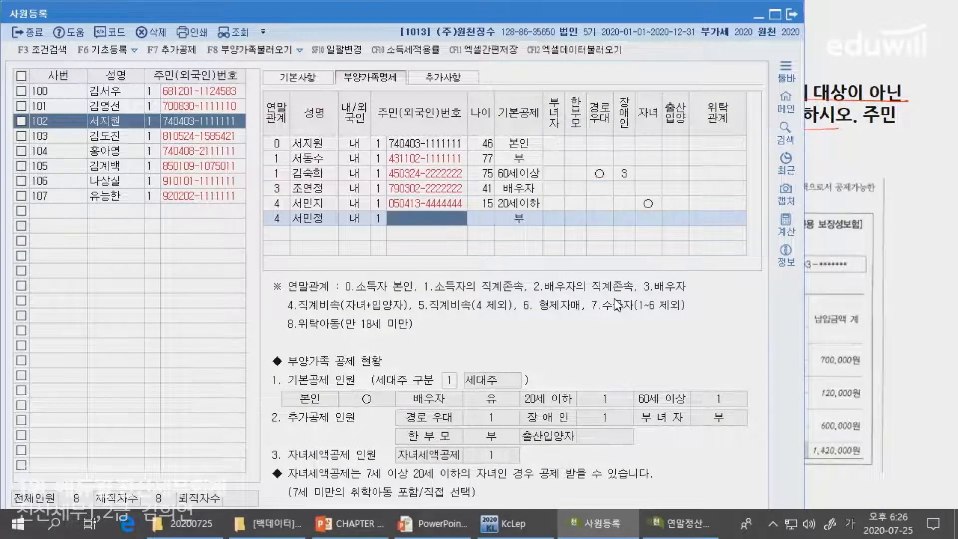
pyautogui.write('091123-4444444')
pyautogui.press('Return')
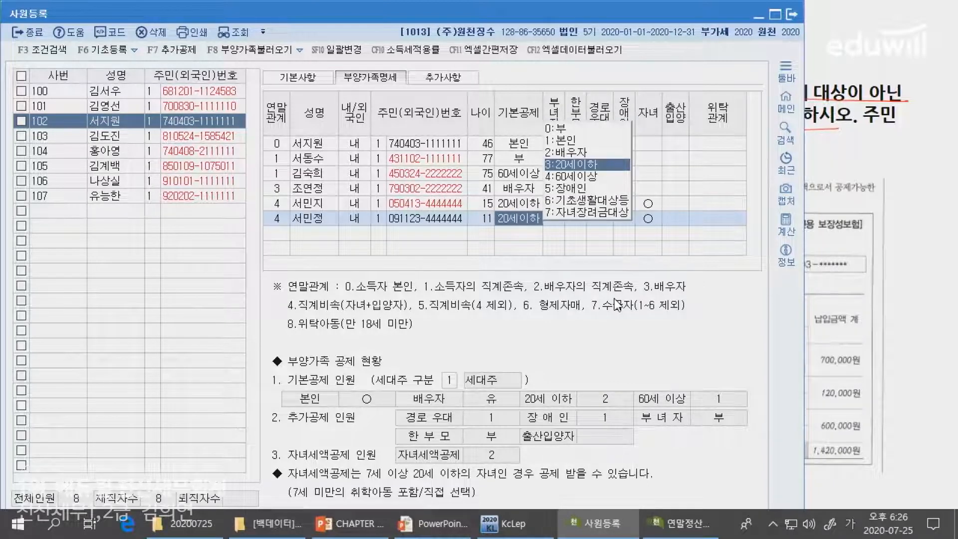
pyautogui.press('Return')
pyautogui.press('Return')
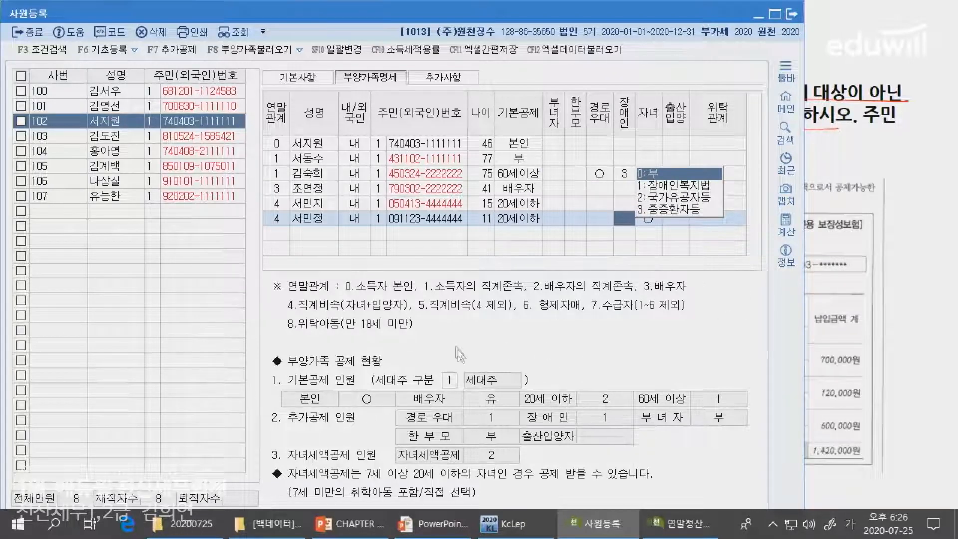
# - Set the second daughter's 자녀 field to 1:여, making the child-credit count 2
pyautogui.hotkey('alt', 'Tab')
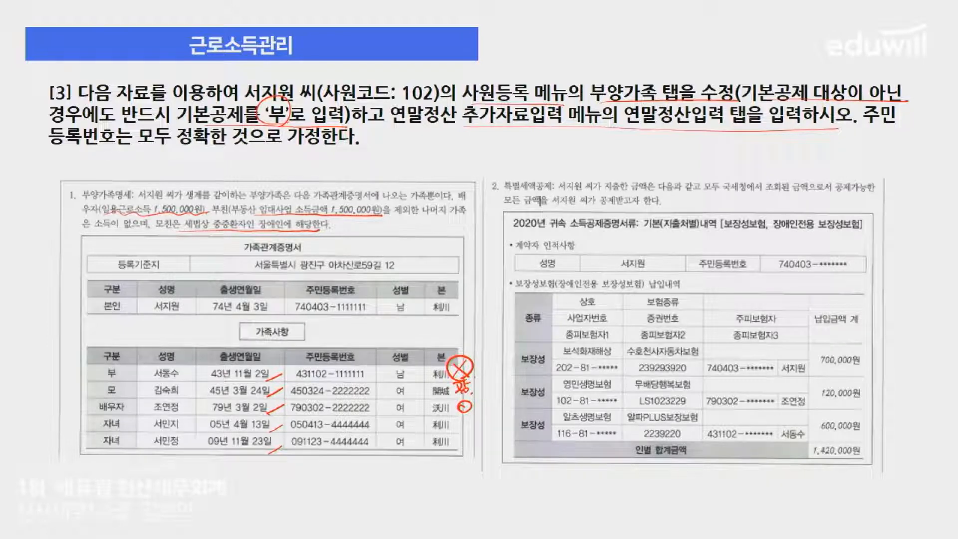
pyautogui.hotkey('alt', 'Tab')
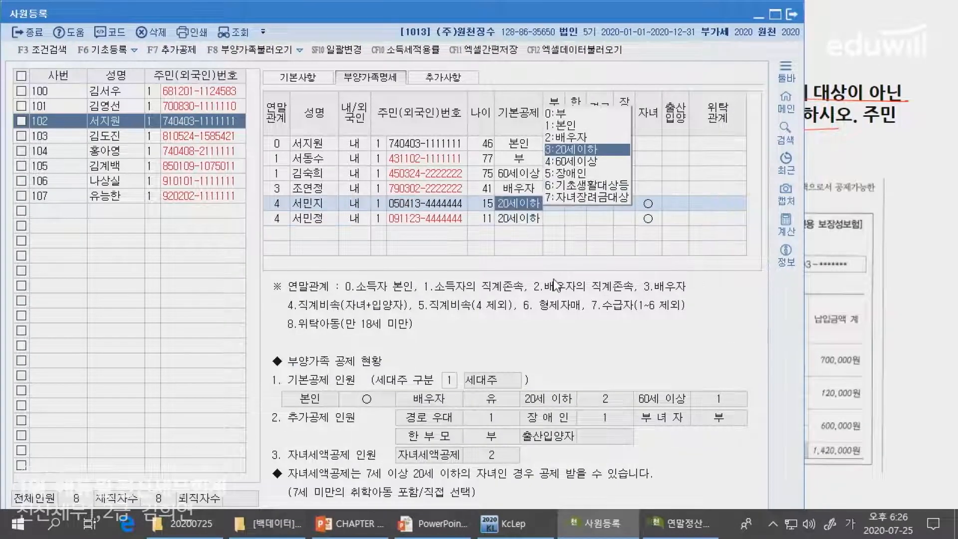
pyautogui.click(646, 218)
pyautogui.press('1')
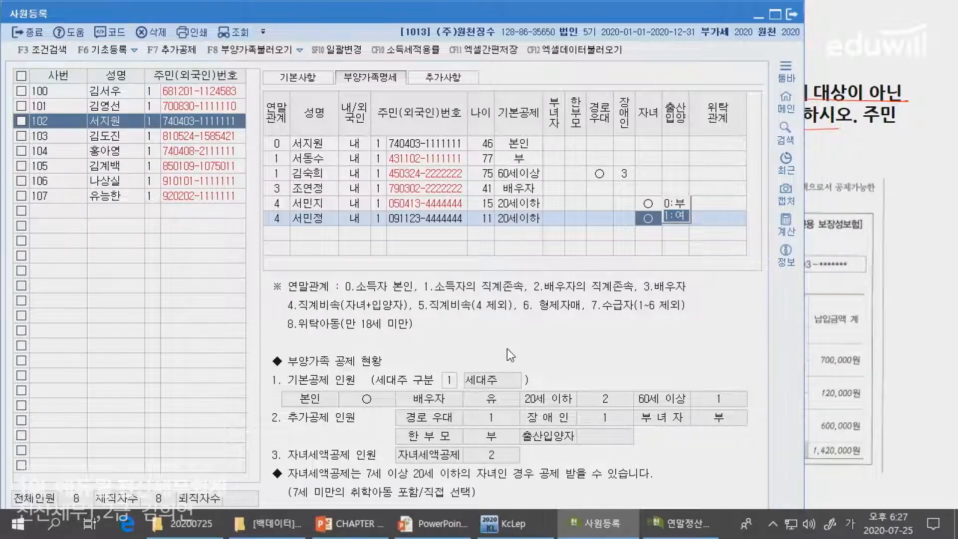
pyautogui.hotkey('alt', 'Tab')
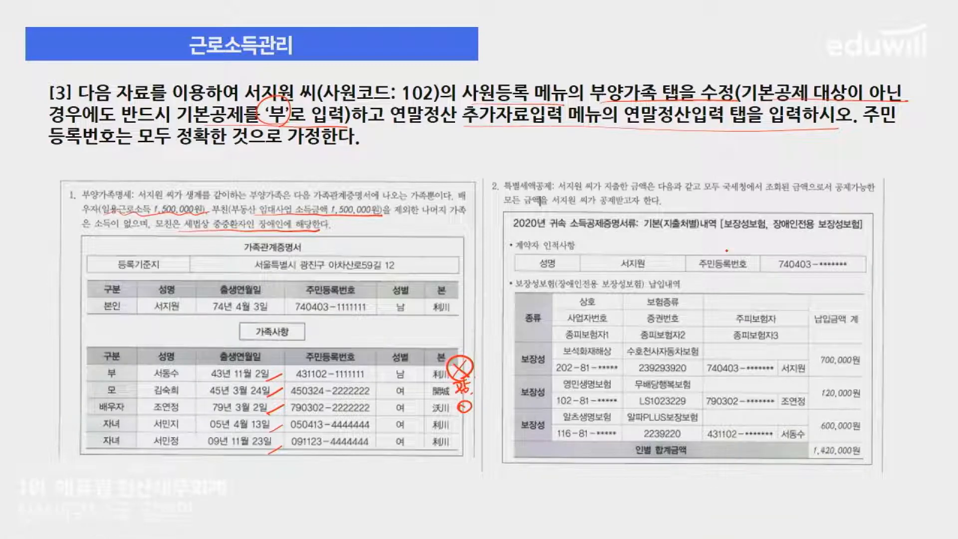
# - Circle the 특별세액공제 heading, underline the insured people and premiums, and note the age requirements
pyautogui.moveTo(518, 174); pyautogui.dragTo(556, 207)
pyautogui.moveTo(558, 419); pyautogui.dragTo(542, 443)
pyautogui.moveTo(783, 376); pyautogui.dragTo(813, 375)
pyautogui.moveTo(775, 412); pyautogui.dragTo(809, 413)
pyautogui.moveTo(774, 447); pyautogui.dragTo(811, 446)
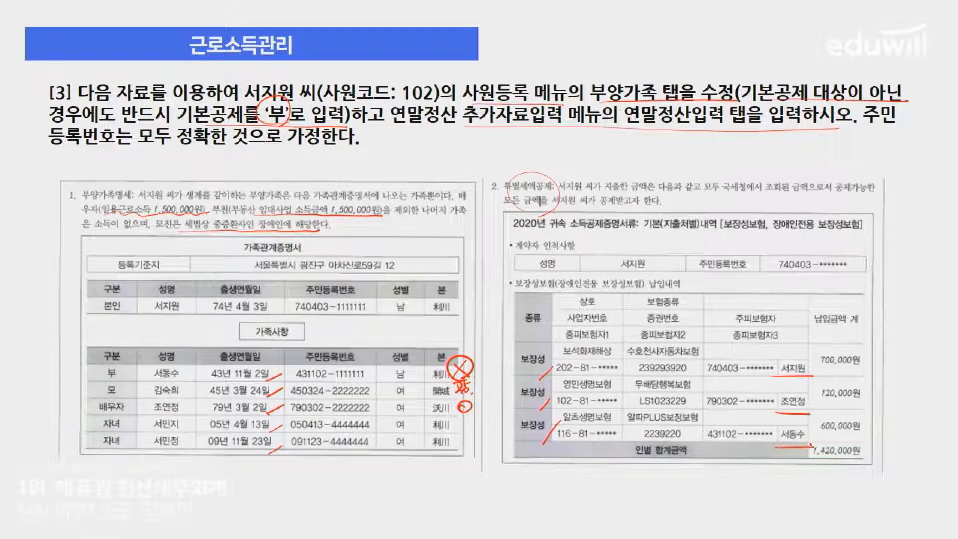
pyautogui.moveTo(854, 236)
pyautogui.mouseDown()
pyautogui.moveTo(887, 252)
pyautogui.moveTo(905, 235)
pyautogui.moveTo(938, 242)
pyautogui.mouseUp()
pyautogui.moveTo(845, 252); pyautogui.dragTo(945, 251)
# - Cross out the 600,000원 policy, bracket 700,000원 and 120,000원, and write 820,000 beside them
pyautogui.moveTo(795, 424)
pyautogui.mouseDown()
pyautogui.moveTo(805, 451)
pyautogui.moveTo(768, 442)
pyautogui.moveTo(808, 456)
pyautogui.mouseUp()
pyautogui.moveTo(804, 424); pyautogui.dragTo(813, 453)
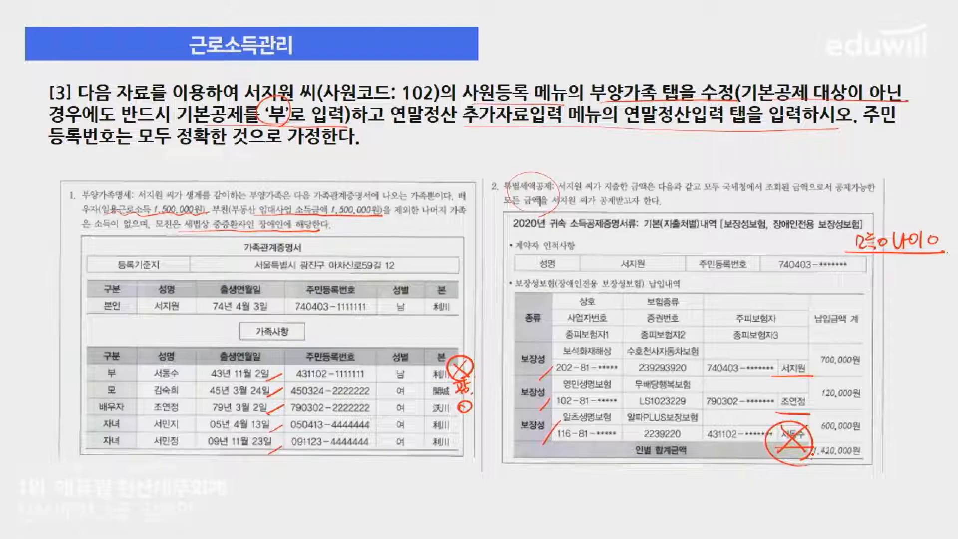
pyautogui.moveTo(850, 418); pyautogui.dragTo(833, 439)
pyautogui.moveTo(834, 423); pyautogui.dragTo(857, 437)
pyautogui.moveTo(861, 355); pyautogui.dragTo(858, 397)
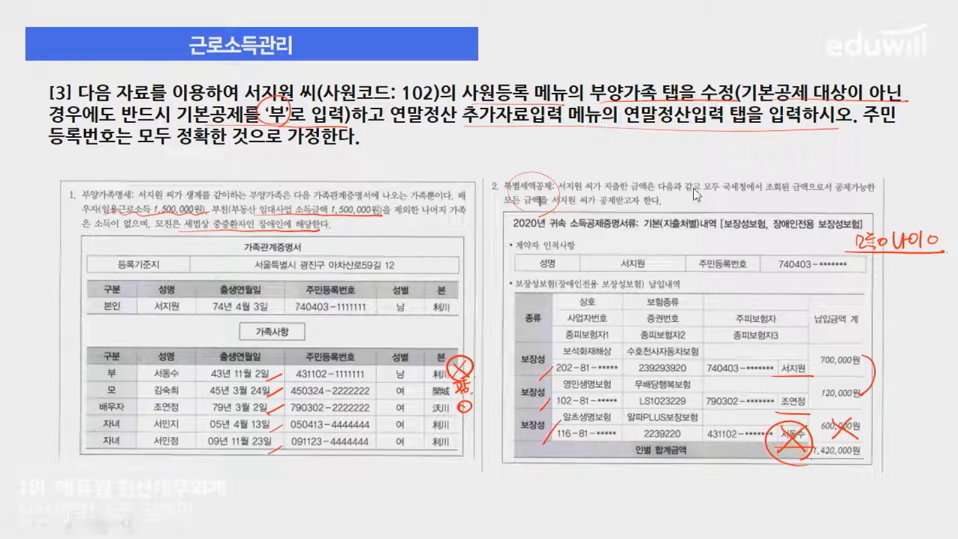
pyautogui.moveTo(889, 358)
pyautogui.mouseDown()
pyautogui.moveTo(893, 370)
pyautogui.moveTo(943, 366)
pyautogui.mouseUp()
pyautogui.moveTo(869, 383); pyautogui.dragTo(933, 384)
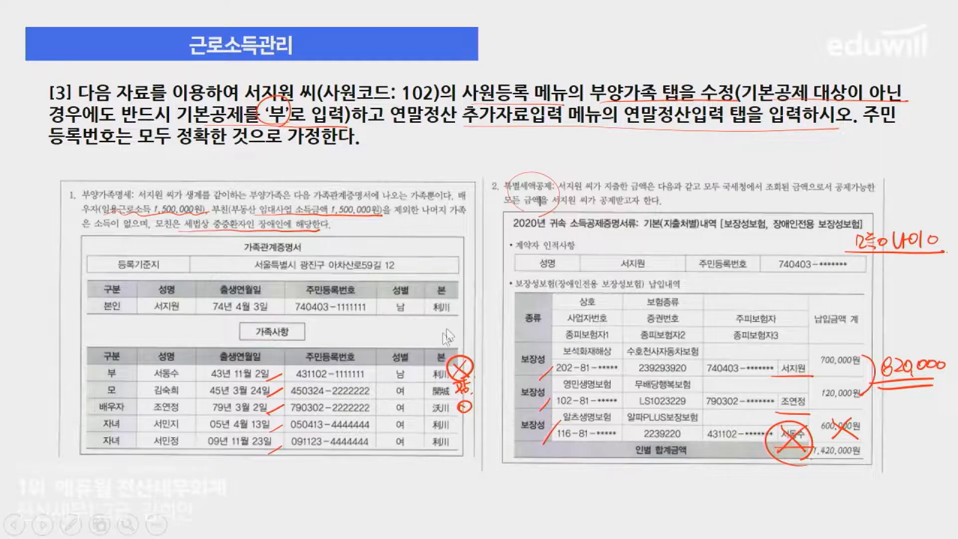
pyautogui.hotkey('alt', 'Tab')
# - Enter 820,000 in 60.보장성보험 일반 for employee 102
pyautogui.click(681, 523)
pyautogui.click(141, 141)
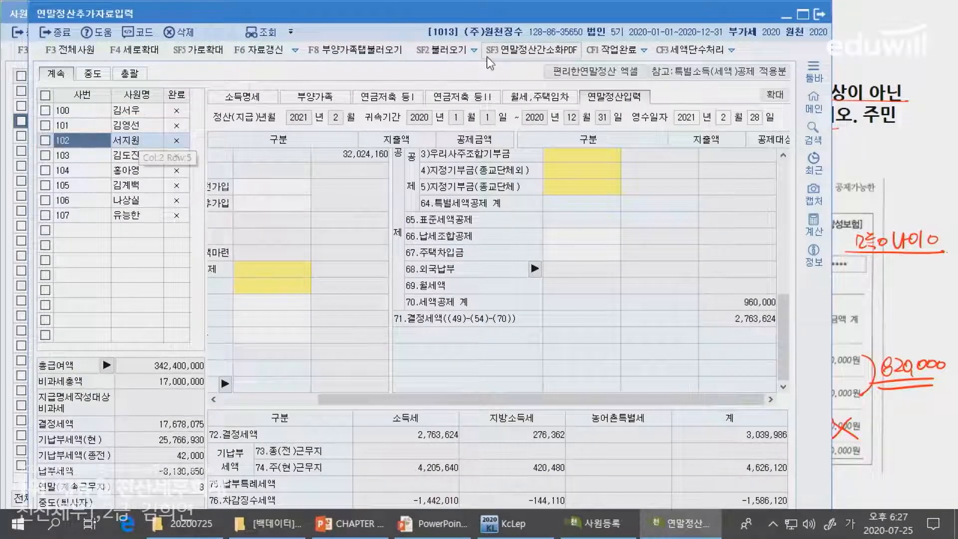
pyautogui.scroll(5, 646, 259)
pyautogui.scroll(-5, 629, 258)
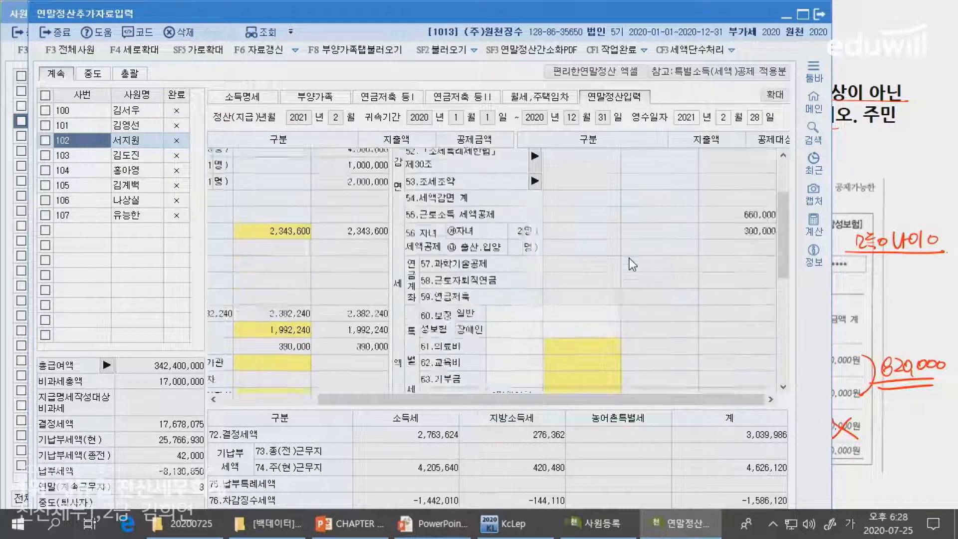
pyautogui.click(559, 230)
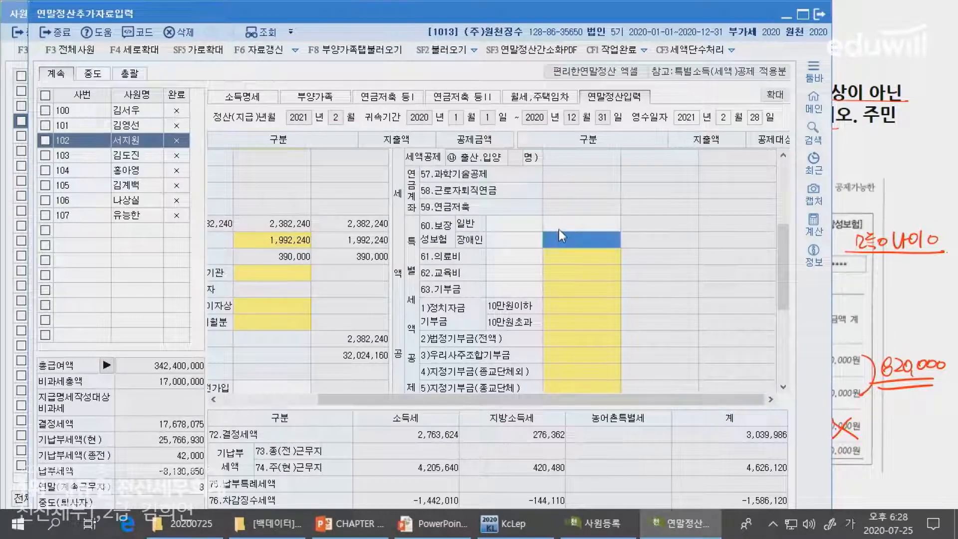
pyautogui.write('820,000')
pyautogui.press('Return')
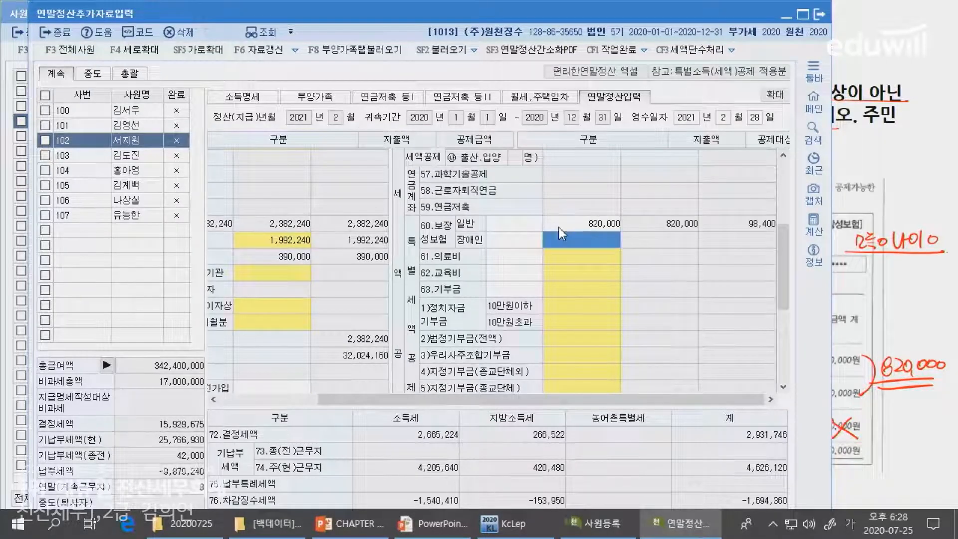
# - Advance the slideshow to the medical and education receipts slide
pyautogui.hotkey('alt', 'Tab')
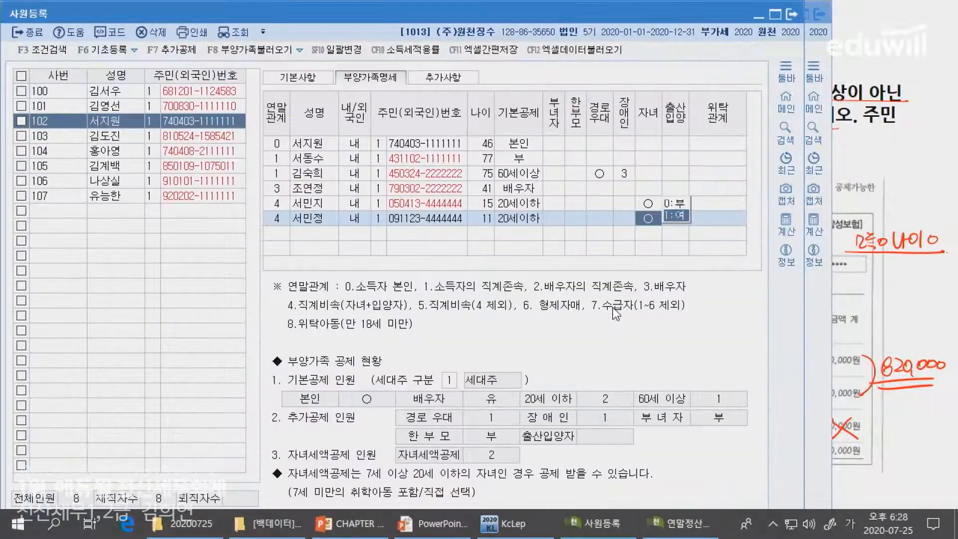
pyautogui.hotkey('alt', 'Tab')
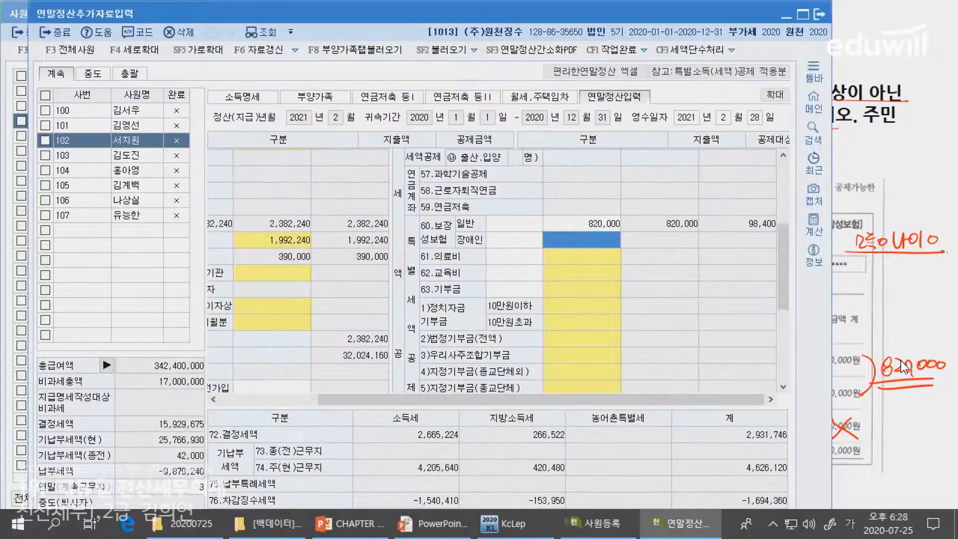
pyautogui.click(900, 361)
pyautogui.click(901, 360)
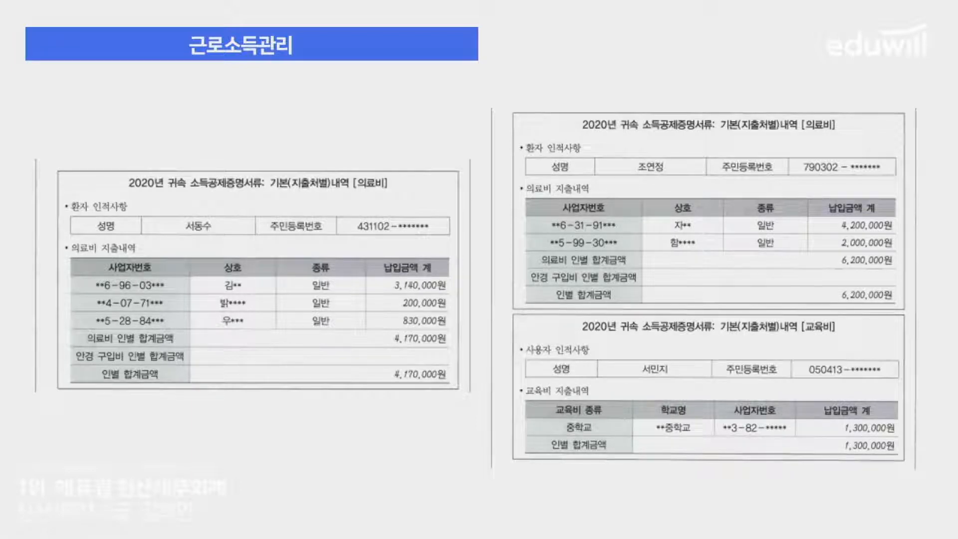
# - Annotate the medical slide with 나이x 소득x, circle the 4,170,000원 total, and note 65세이상
pyautogui.moveTo(339, 123)
pyautogui.mouseDown()
pyautogui.moveTo(402, 140)
pyautogui.moveTo(422, 134)
pyautogui.moveTo(423, 142)
pyautogui.mouseUp()
pyautogui.moveTo(424, 124)
pyautogui.mouseDown()
pyautogui.moveTo(438, 142)
pyautogui.moveTo(425, 142)
pyautogui.mouseUp()
pyautogui.moveTo(333, 149); pyautogui.dragTo(445, 149)
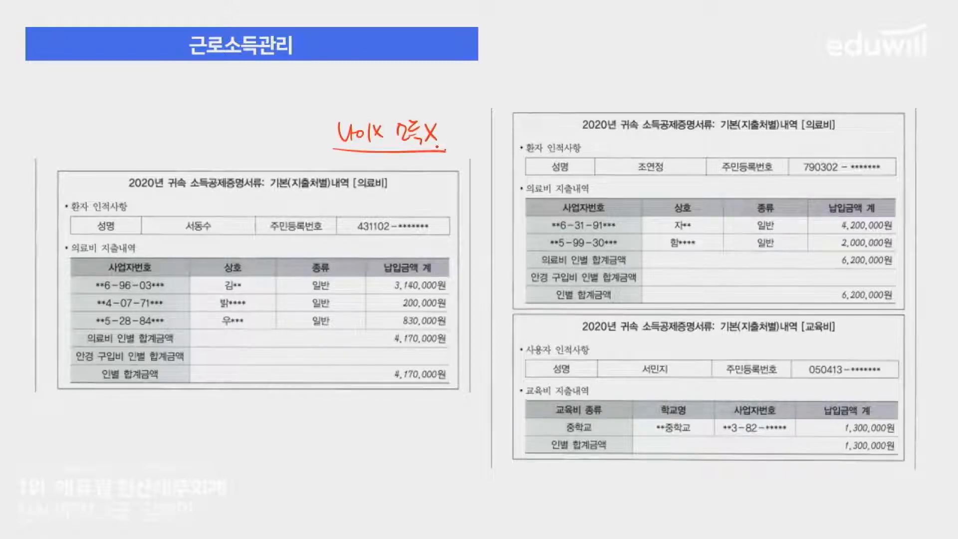
pyautogui.moveTo(211, 223); pyautogui.dragTo(218, 232)
pyautogui.moveTo(445, 349)
pyautogui.mouseDown()
pyautogui.moveTo(402, 358)
pyautogui.moveTo(444, 352)
pyautogui.mouseUp()
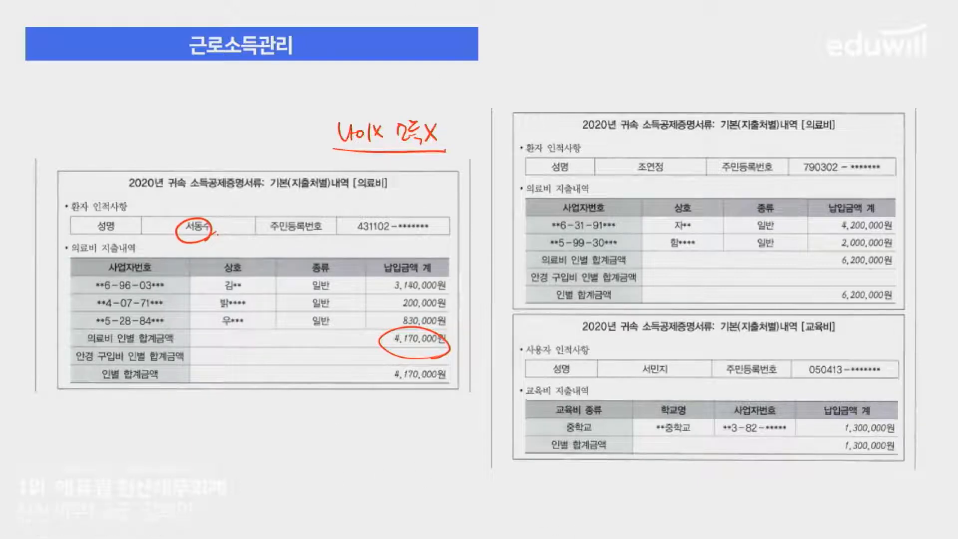
pyautogui.moveTo(349, 235)
pyautogui.mouseDown()
pyautogui.moveTo(396, 237)
pyautogui.moveTo(374, 244)
pyautogui.moveTo(392, 249)
pyautogui.moveTo(440, 239)
pyautogui.moveTo(434, 254)
pyautogui.mouseUp()
pyautogui.moveTo(437, 245); pyautogui.dragTo(443, 250)
pyautogui.moveTo(448, 236); pyautogui.dragTo(459, 260)
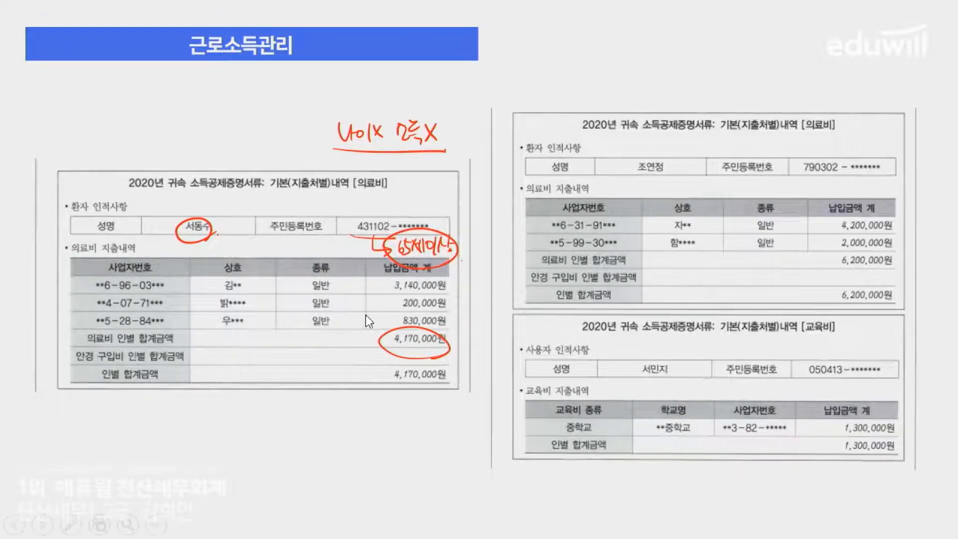
pyautogui.hotkey('alt', 'Tab')
# - Enter 4,170,000 for 본인.65세 이상자 in the 의료비 popup
pyautogui.click(581, 256)
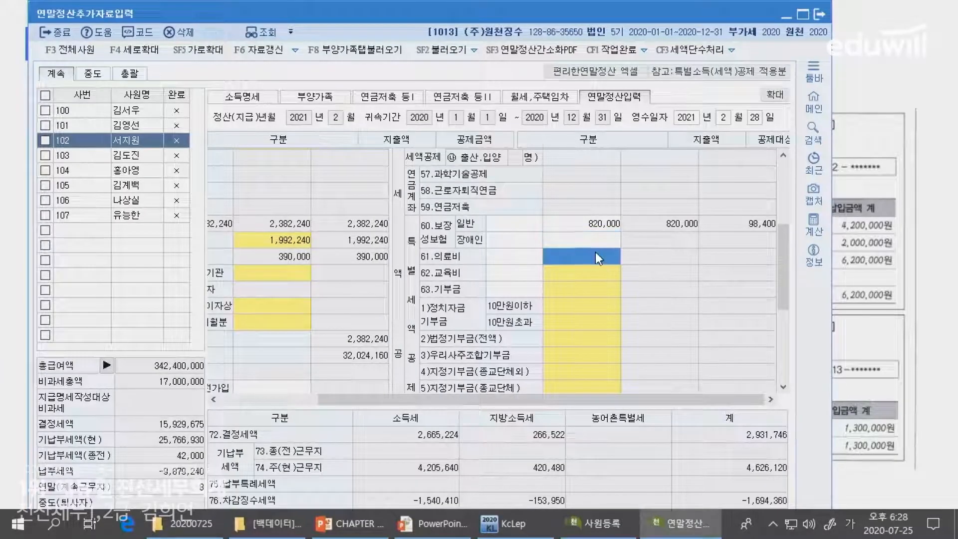
pyautogui.press('Down')
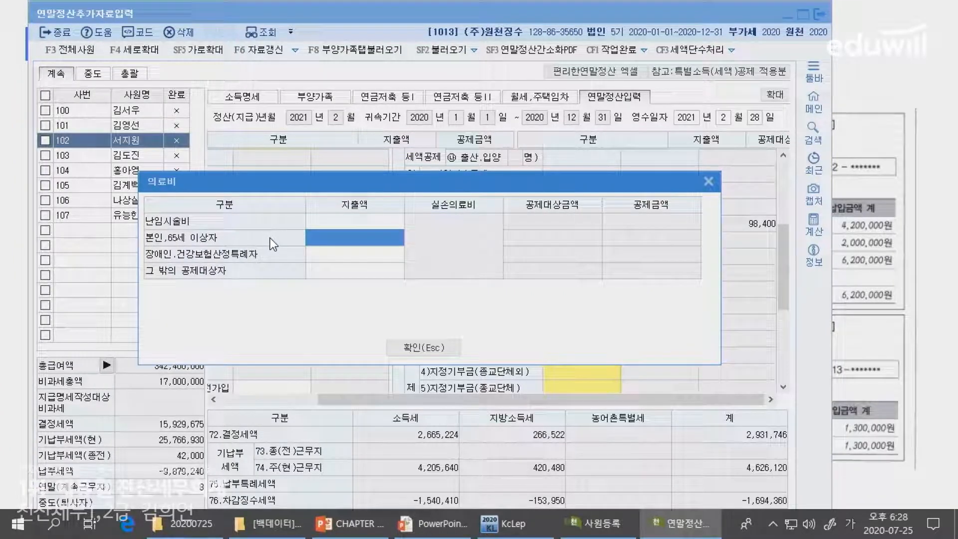
pyautogui.write('4170000')
pyautogui.press('Return')
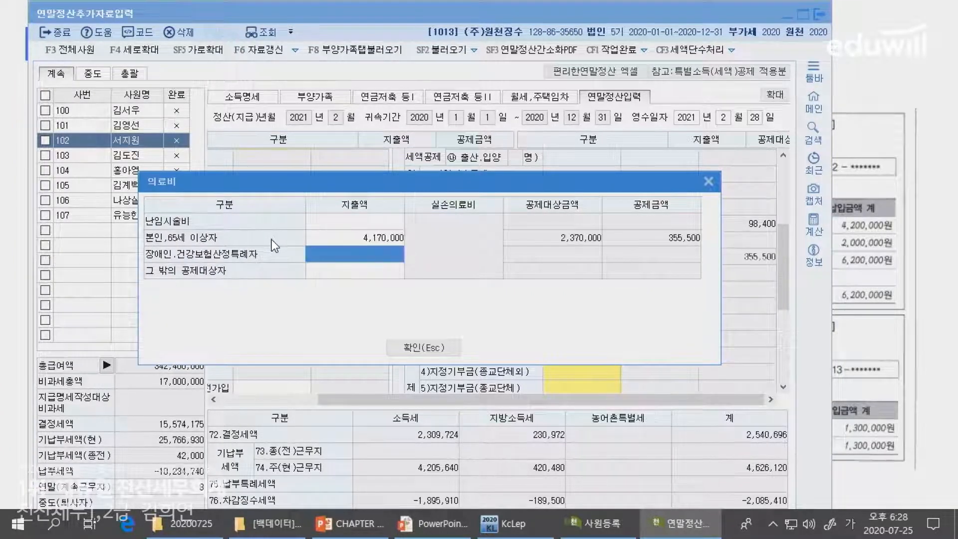
pyautogui.hotkey('alt', 'Tab')
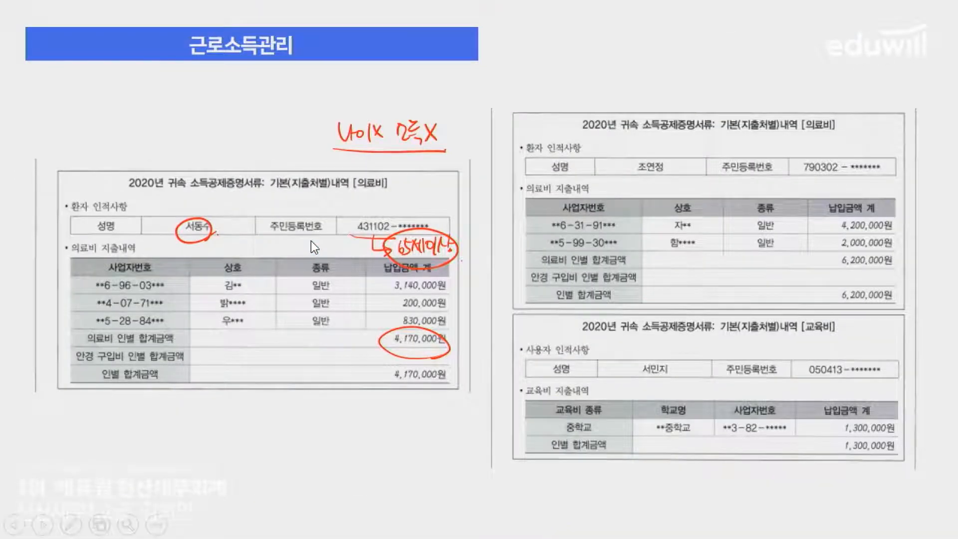
# - Underline the right receipt's 6,200,000원 total and label it as other dependants
pyautogui.moveTo(663, 185); pyautogui.dragTo(677, 172)
pyautogui.moveTo(833, 303); pyautogui.dragTo(899, 301)
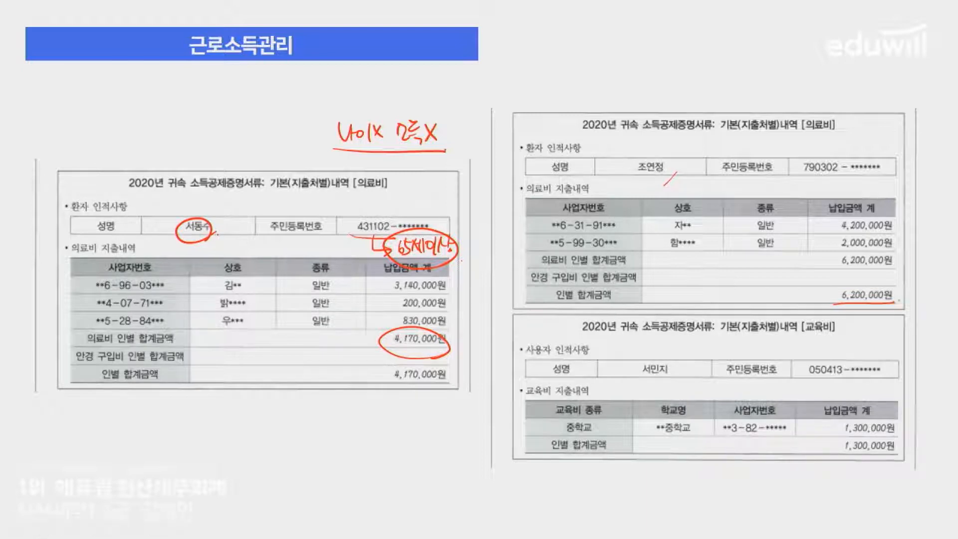
pyautogui.moveTo(880, 269)
pyautogui.mouseDown()
pyautogui.moveTo(892, 285)
pyautogui.moveTo(905, 266)
pyautogui.moveTo(913, 285)
pyautogui.moveTo(925, 272)
pyautogui.moveTo(928, 280)
pyautogui.mouseUp()
pyautogui.moveTo(930, 268); pyautogui.dragTo(931, 286)
pyautogui.moveTo(880, 289); pyautogui.dragTo(937, 288)
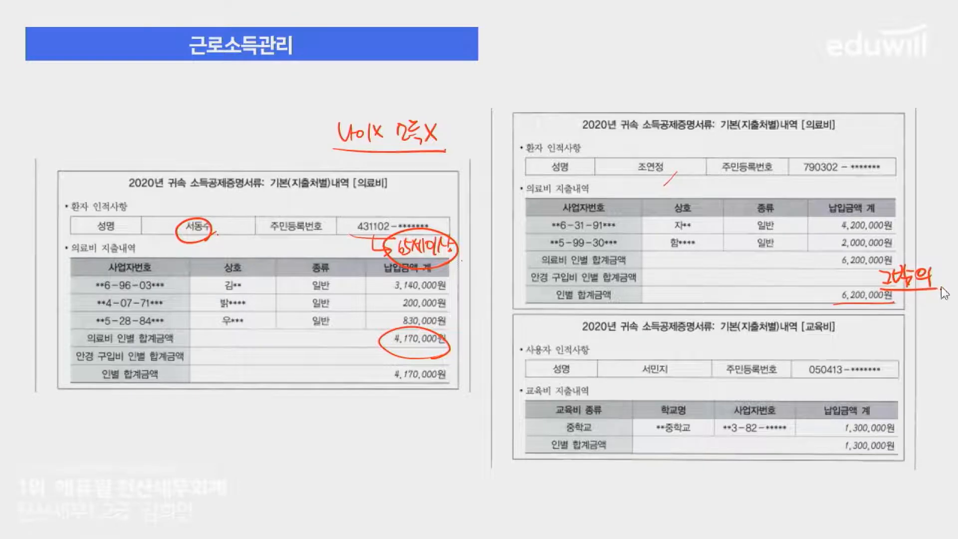
pyautogui.hotkey('alt', 'Tab')
# - Enter 6,200,000 for 그 밖의 공제대상자 and confirm the 10,370,000 medical total
pyautogui.click(387, 266)
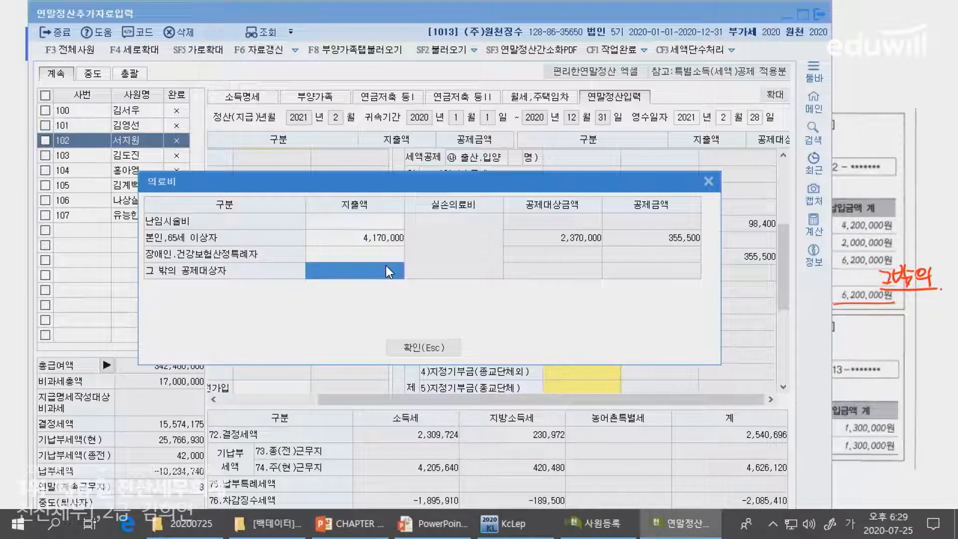
pyautogui.write('6,200,000')
pyautogui.press('Return')
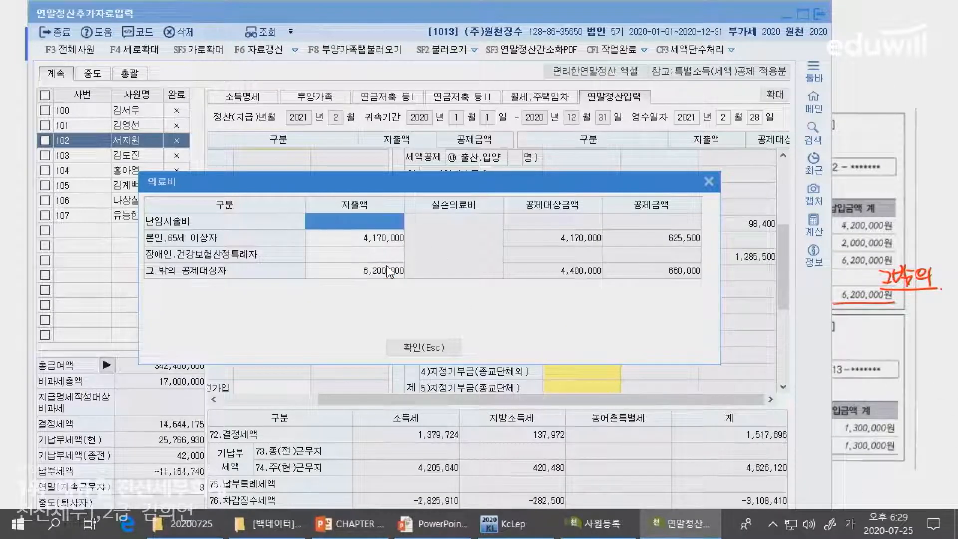
pyautogui.hotkey('alt', 'Tab')
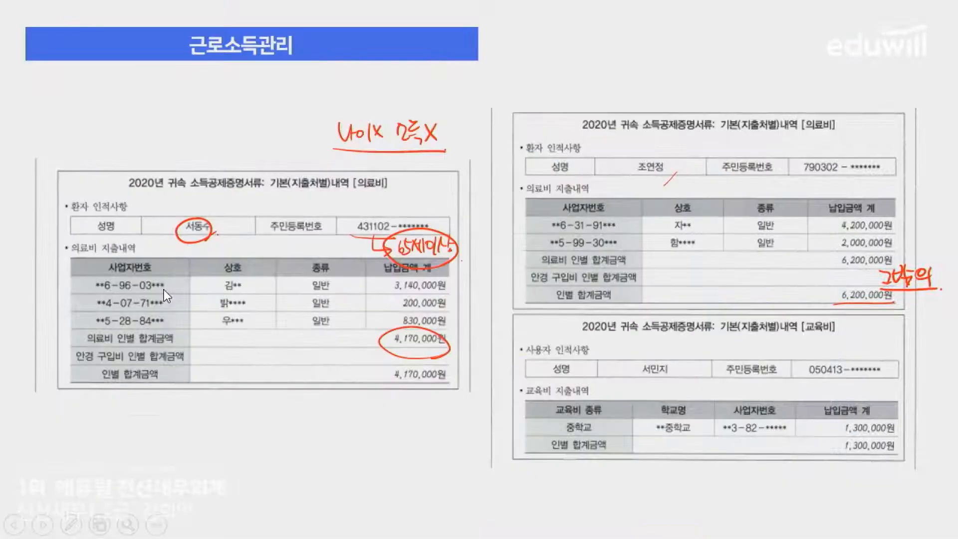
pyautogui.hotkey('alt', 'Tab')
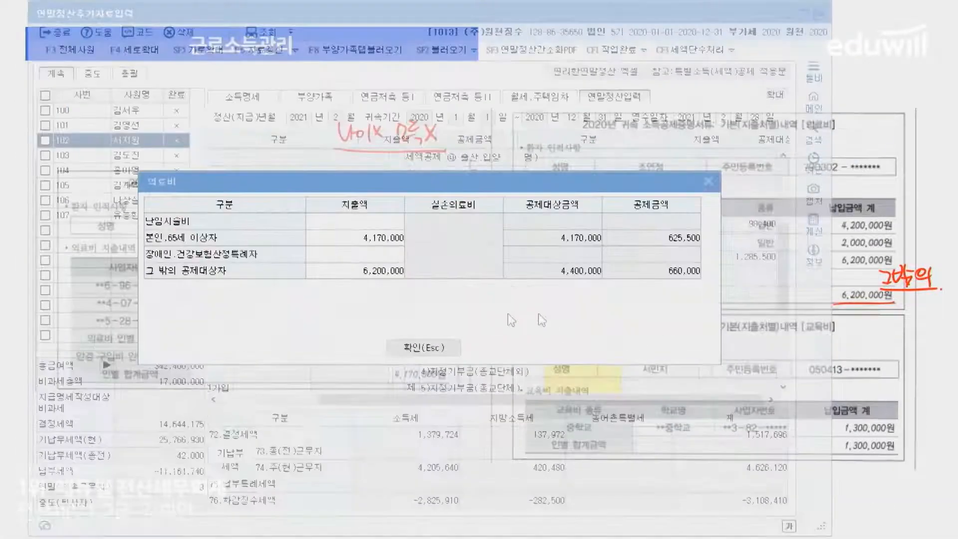
pyautogui.click(455, 355)
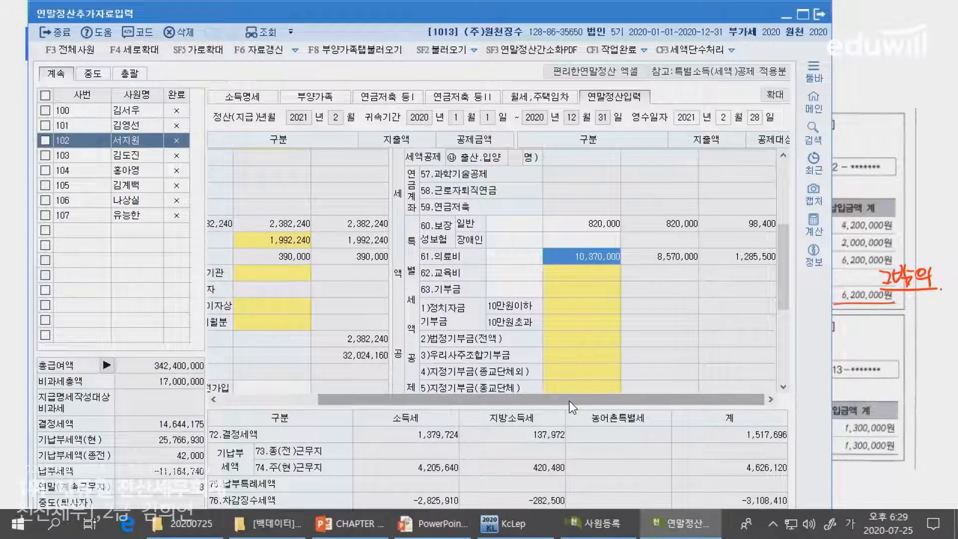
pyautogui.hotkey('alt', 'Tab')
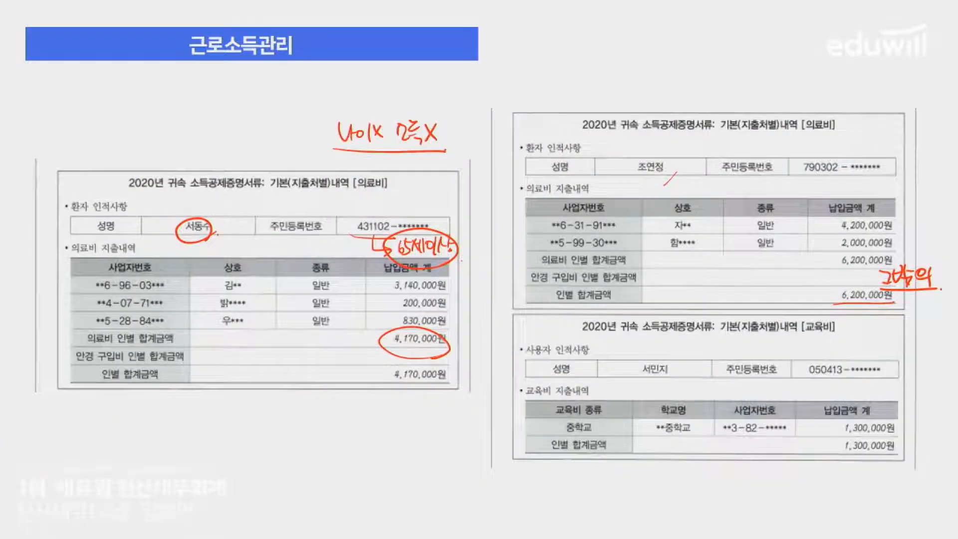
# - Mark the education receipt's student, middle school and 1,300,000원 total on the slide
pyautogui.moveTo(636, 374); pyautogui.dragTo(688, 375)
pyautogui.moveTo(804, 377); pyautogui.dragTo(910, 383)
pyautogui.moveTo(688, 419)
pyautogui.mouseDown()
pyautogui.moveTo(657, 437)
pyautogui.moveTo(680, 440)
pyautogui.mouseUp()
pyautogui.moveTo(853, 439); pyautogui.dragTo(905, 455)
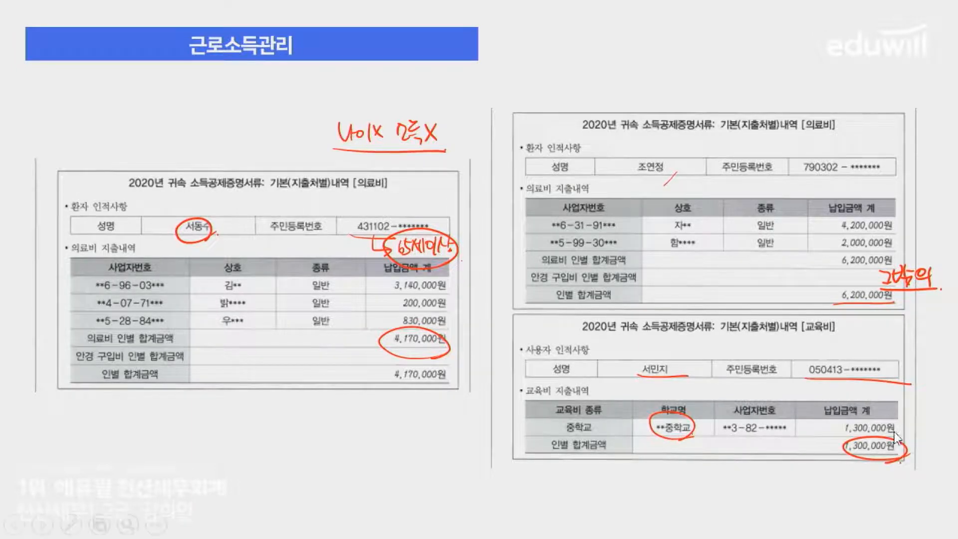
pyautogui.hotkey('alt', 'Tab')
# - Enter 1,300,000 as 초중고 education expense in 62.교육비, yielding a 195,000 credit
pyautogui.click(595, 273)
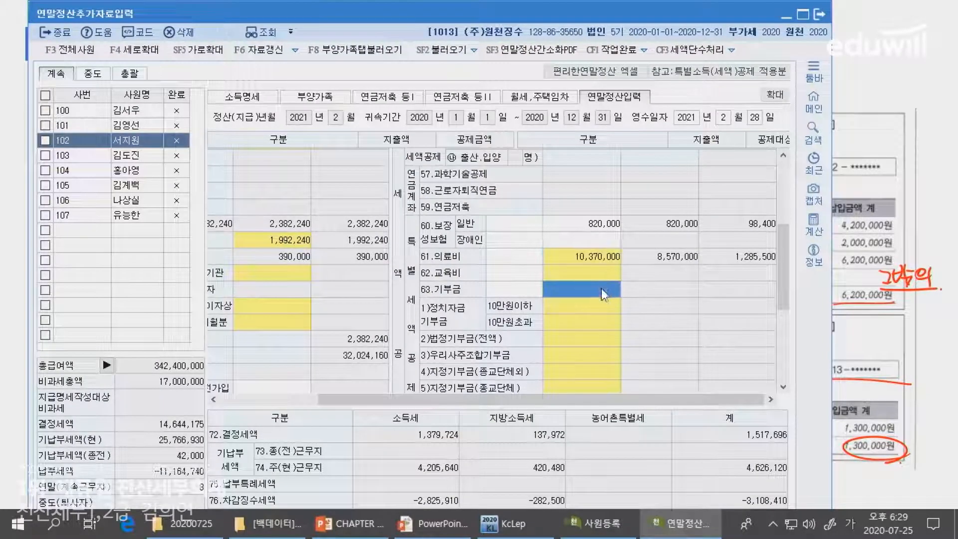
pyautogui.click(600, 275)
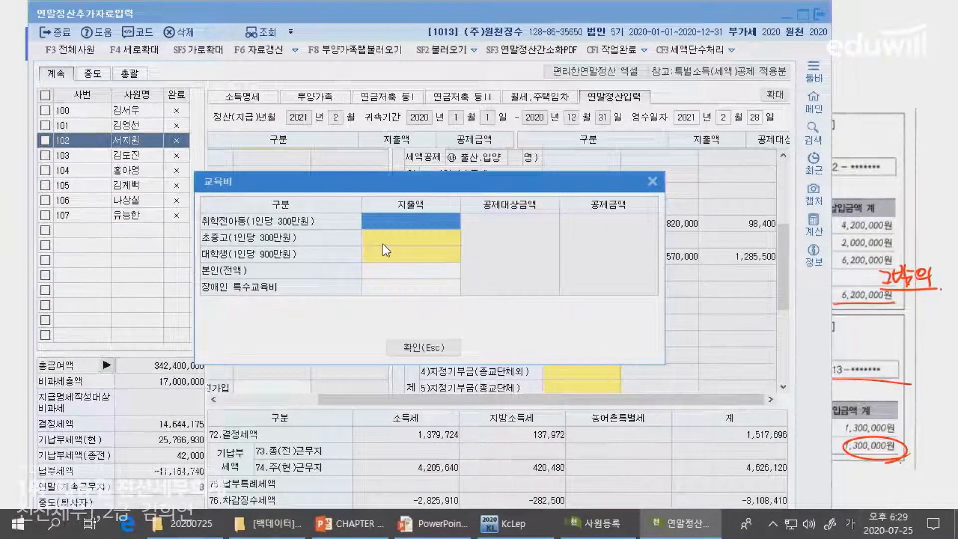
pyautogui.hotkey('alt', 'Tab')
pyautogui.hotkey('alt', 'Tab')
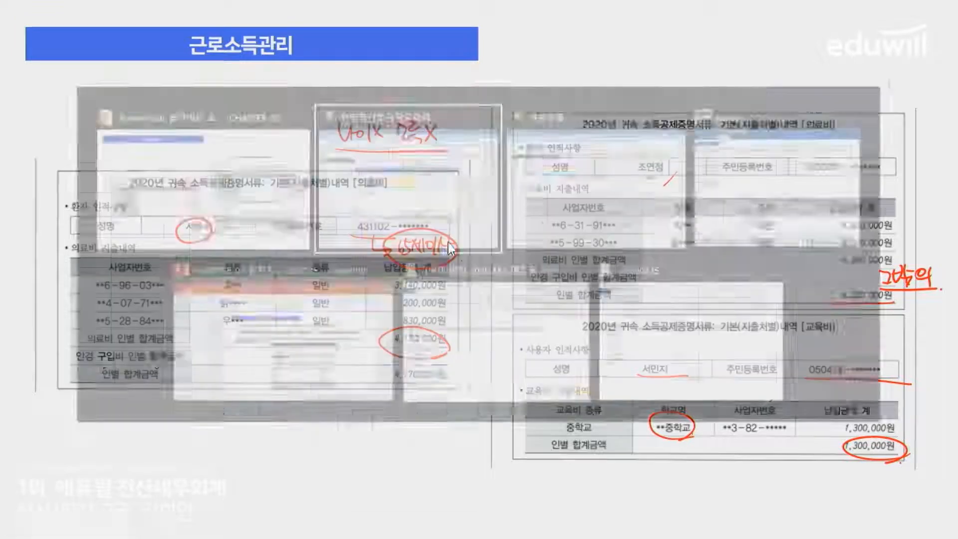
pyautogui.click(438, 244)
pyautogui.click(437, 243)
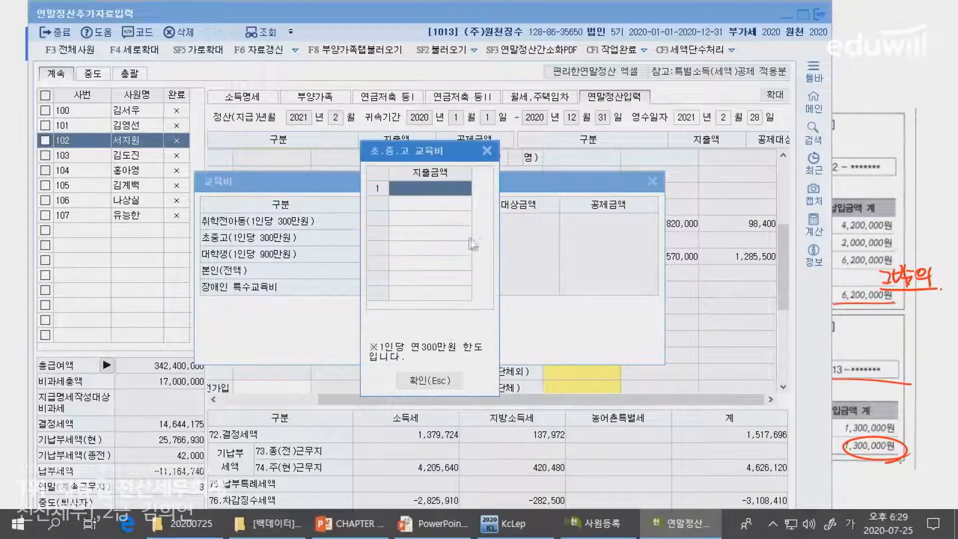
pyautogui.write('1,300,000')
pyautogui.press('Return')
pyautogui.press('Escape')
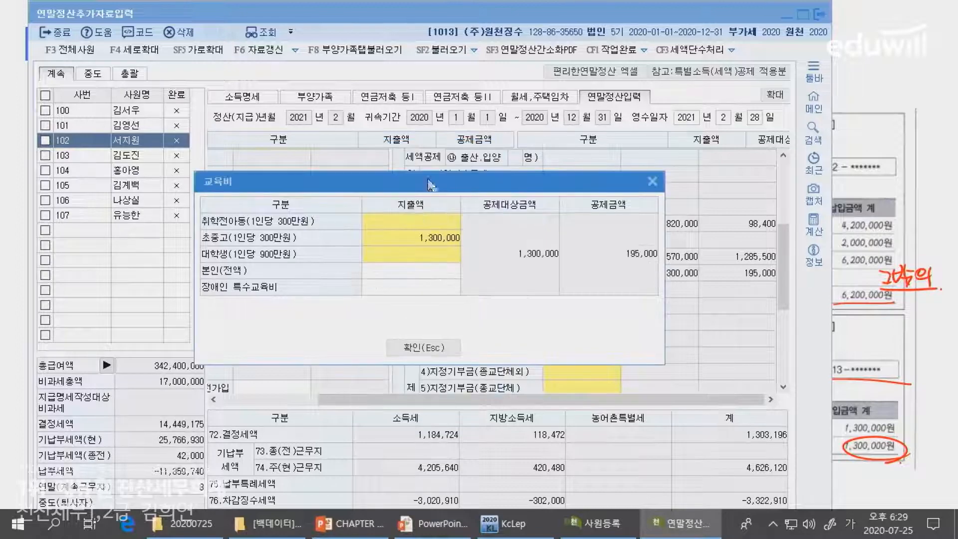
pyautogui.hotkey('alt', 'Tab')
pyautogui.press('Right')
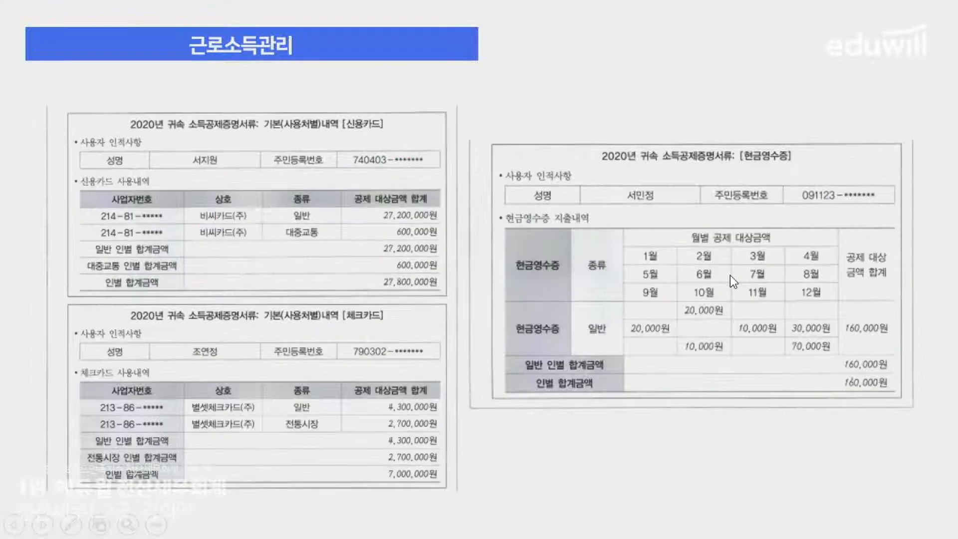
pyautogui.hotkey('alt', 'Tab')
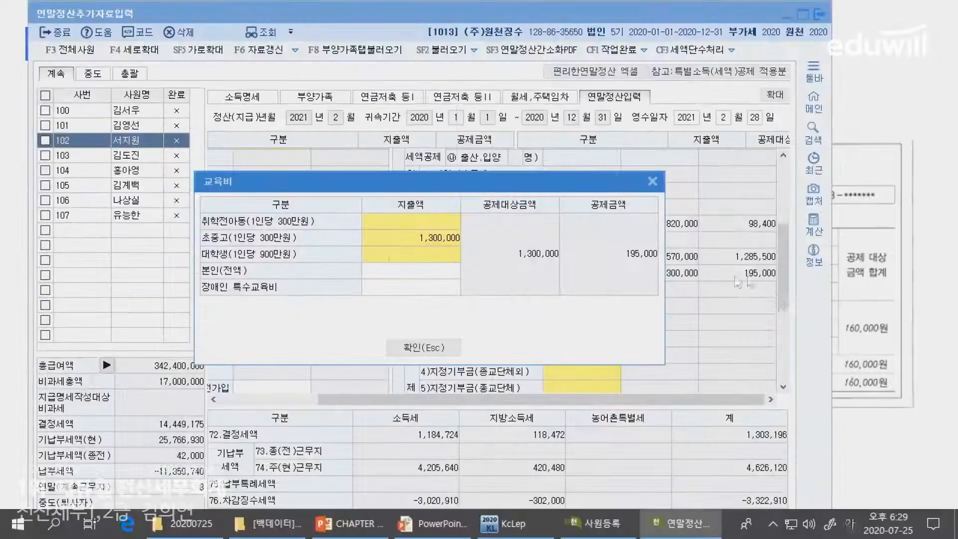
pyautogui.click(418, 349)
# - Circle the credit card, check card and cash-receipt holders' names on the card slide
pyautogui.hotkey('alt', 'Tab')
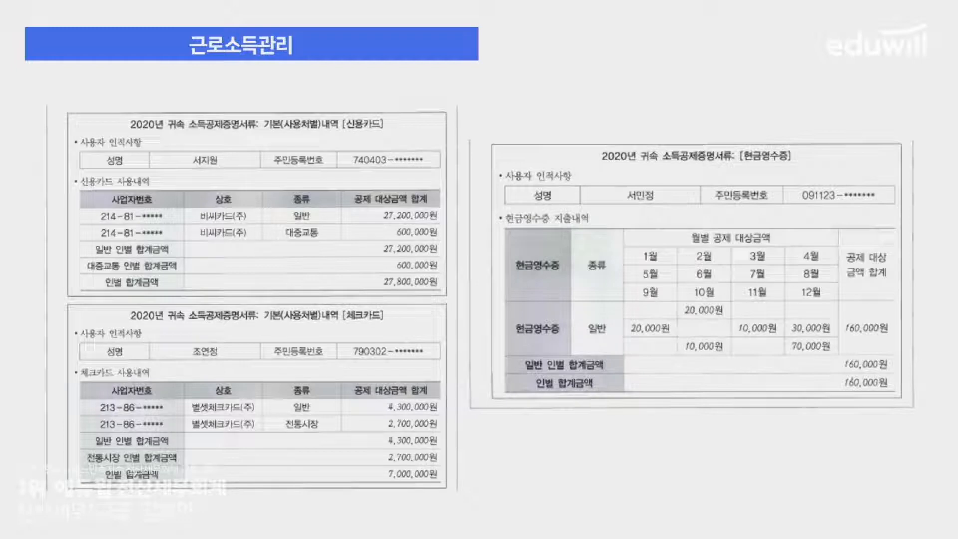
pyautogui.moveTo(209, 170); pyautogui.dragTo(216, 185)
pyautogui.moveTo(215, 368)
pyautogui.mouseDown()
pyautogui.moveTo(192, 340)
pyautogui.moveTo(212, 369)
pyautogui.mouseUp()
pyautogui.moveTo(644, 213); pyautogui.dragTo(650, 185)
pyautogui.press('Escape')
pyautogui.hotkey('alt', 'Tab')
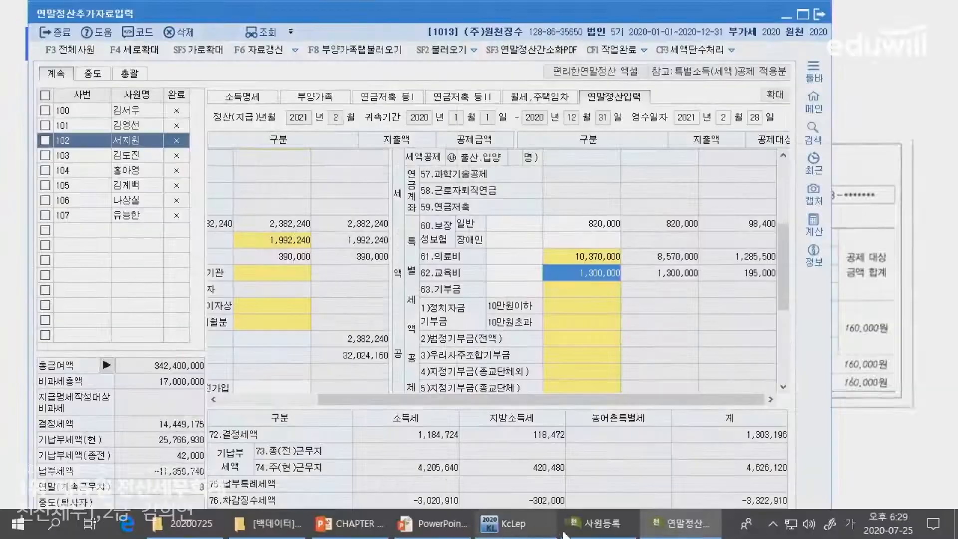
# - Check the spouse's and younger child's rows in the 사원등록 dependants list
pyautogui.click(565, 532)
pyautogui.click(679, 522)
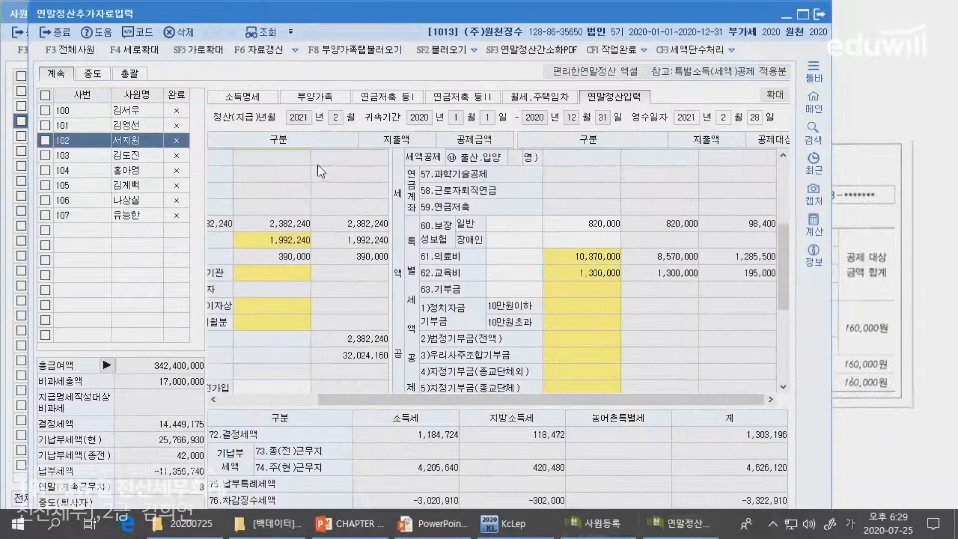
pyautogui.click(601, 522)
pyautogui.click(463, 531)
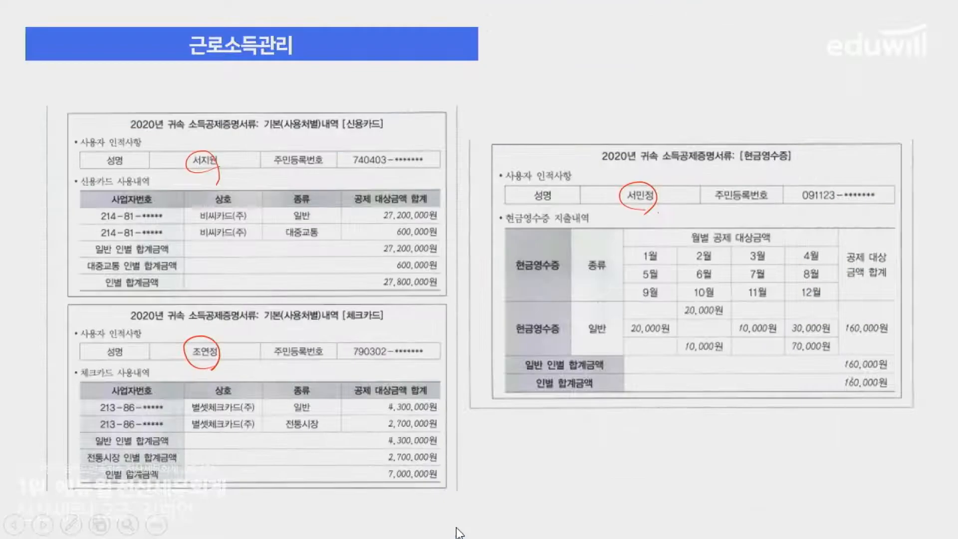
pyautogui.click(451, 530)
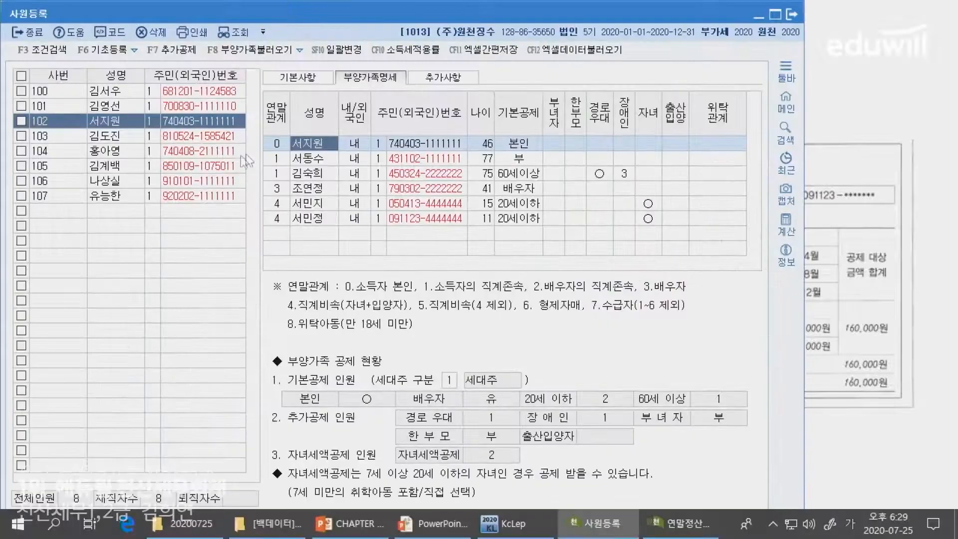
pyautogui.click(287, 194)
pyautogui.hotkey('alt', 'Tab')
pyautogui.hotkey('alt', 'Tab')
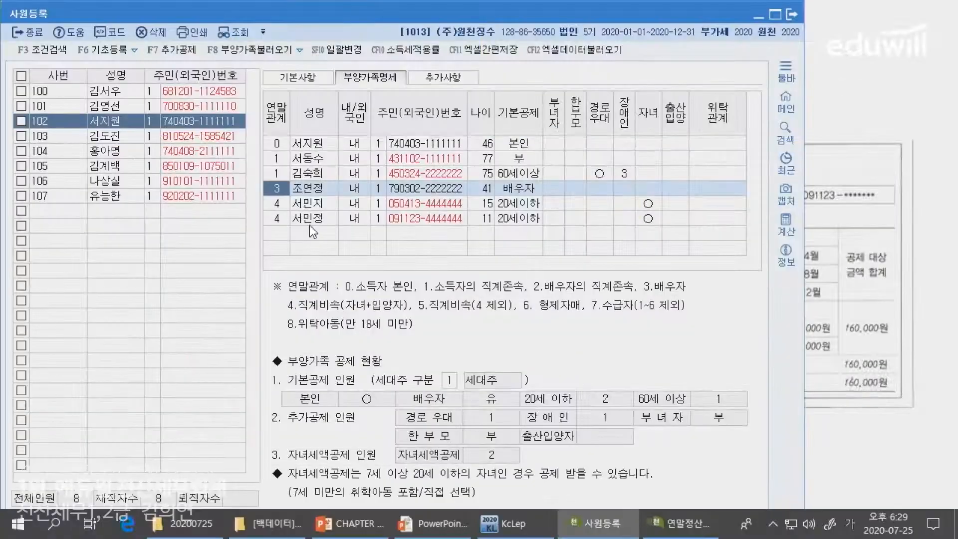
pyautogui.click(306, 220)
pyautogui.hotkey('alt', 'Tab')
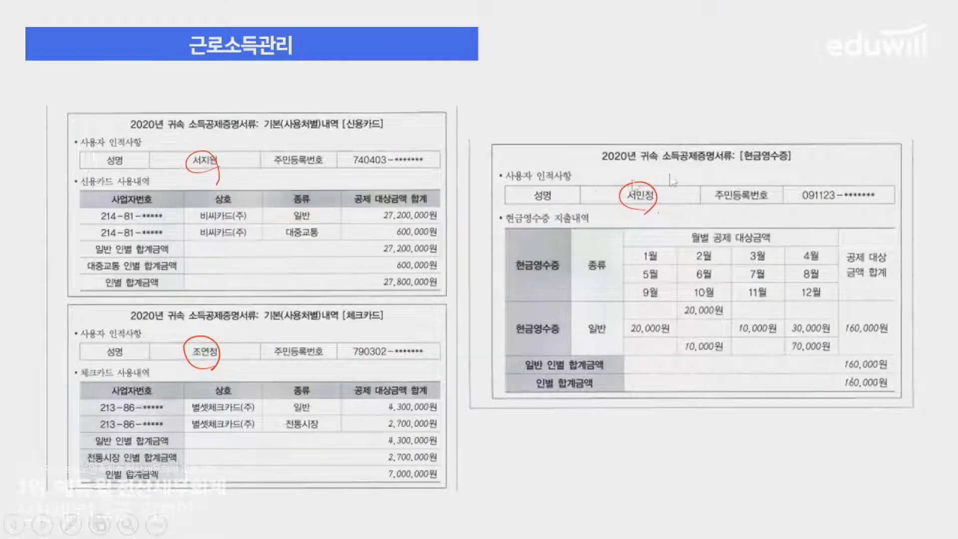
# - Write the note 소득 O, 연령X at the top of the card slide
pyautogui.moveTo(525, 41); pyautogui.dragTo(535, 54)
pyautogui.moveTo(536, 39); pyautogui.dragTo(542, 37)
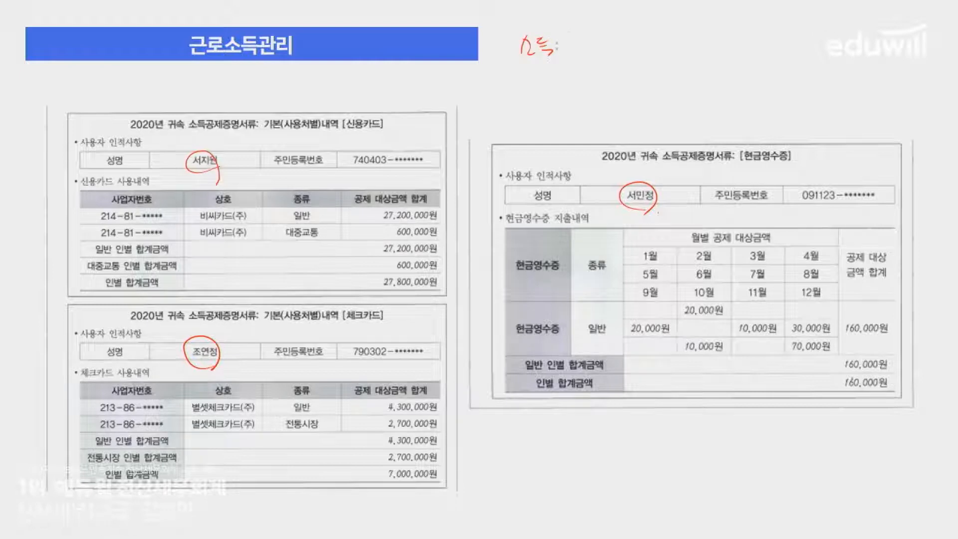
pyautogui.moveTo(637, 34)
pyautogui.mouseDown()
pyautogui.moveTo(638, 50)
pyautogui.moveTo(658, 30)
pyautogui.moveTo(651, 51)
pyautogui.mouseUp()
pyautogui.moveTo(501, 64); pyautogui.dragTo(681, 62)
pyautogui.moveTo(578, 37); pyautogui.dragTo(577, 38)
pyautogui.click(597, 47)
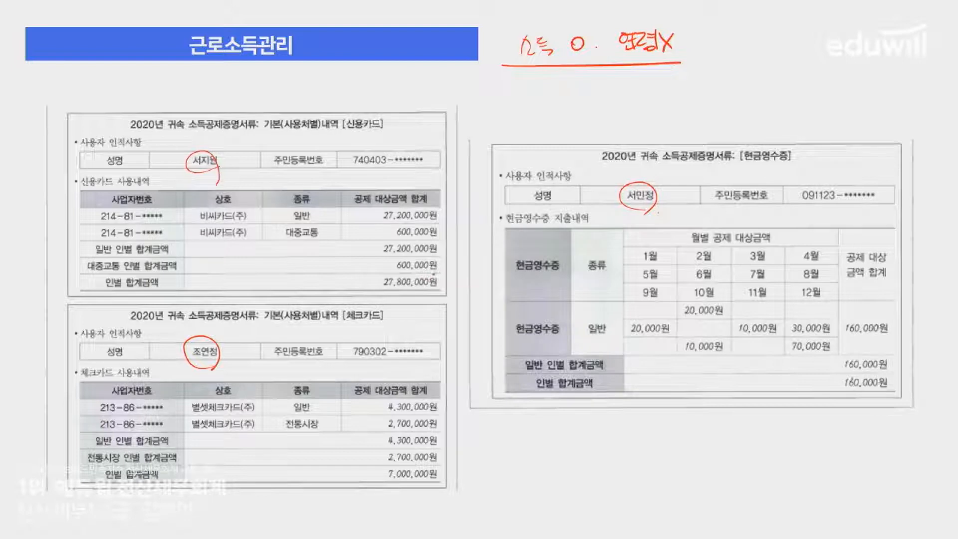
# - Mark the 27,800,000원 card total and bracket the credit card usage totals
pyautogui.moveTo(429, 274); pyautogui.dragTo(447, 267)
pyautogui.moveTo(338, 128); pyautogui.dragTo(384, 128)
pyautogui.moveTo(447, 256); pyautogui.dragTo(447, 285)
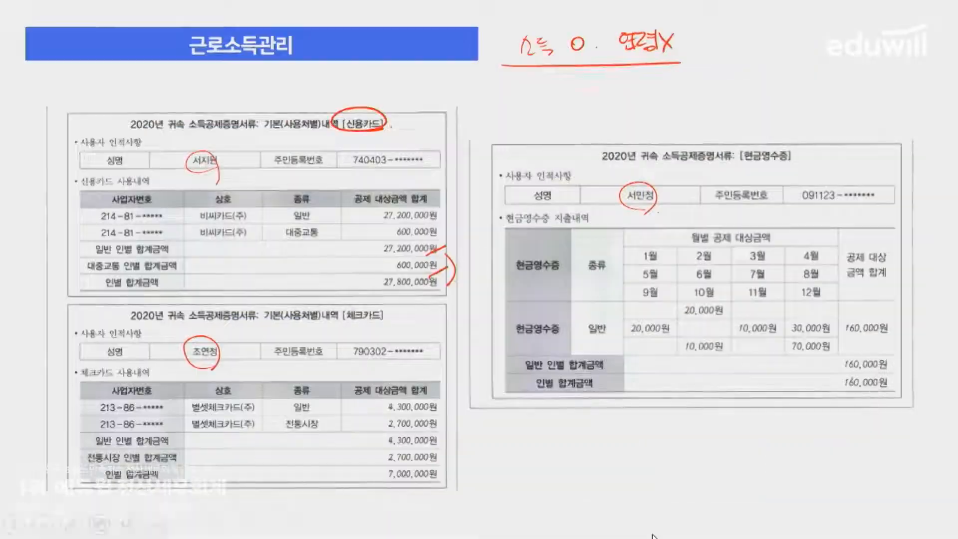
pyautogui.hotkey('alt', 'Tab')
# - Scroll to 42.신용카드 등 사용액 and open its spending breakdown popup
pyautogui.click(671, 525)
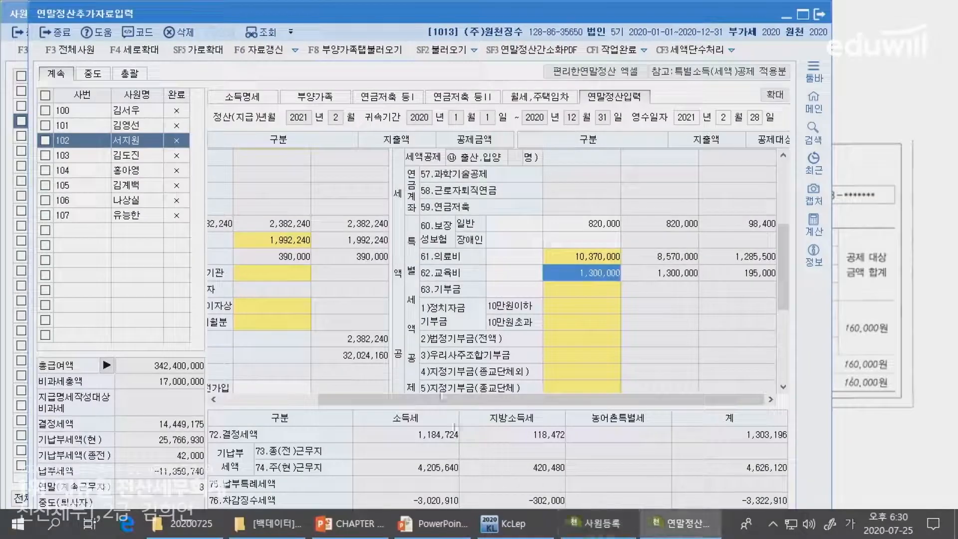
pyautogui.click(287, 399)
pyautogui.scroll(-3, 409, 279)
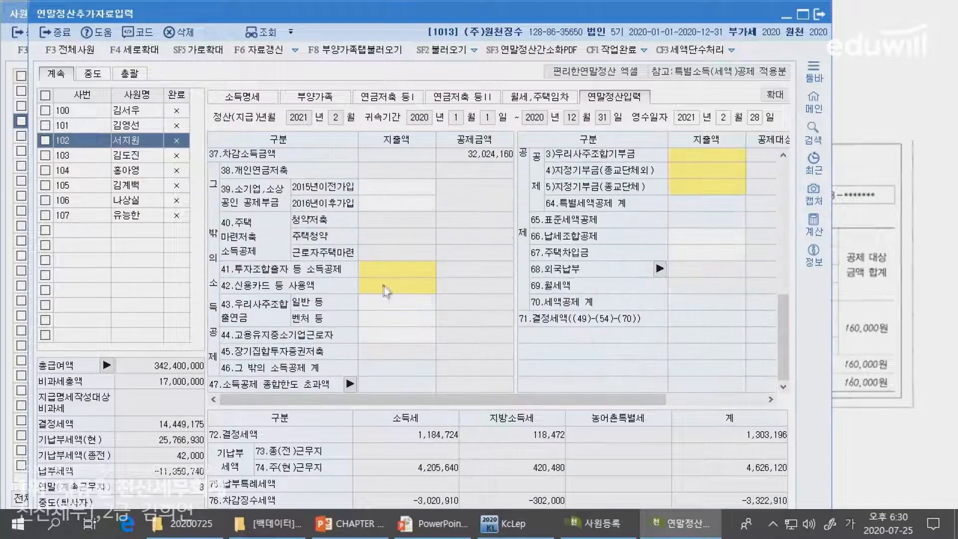
pyautogui.click(385, 285)
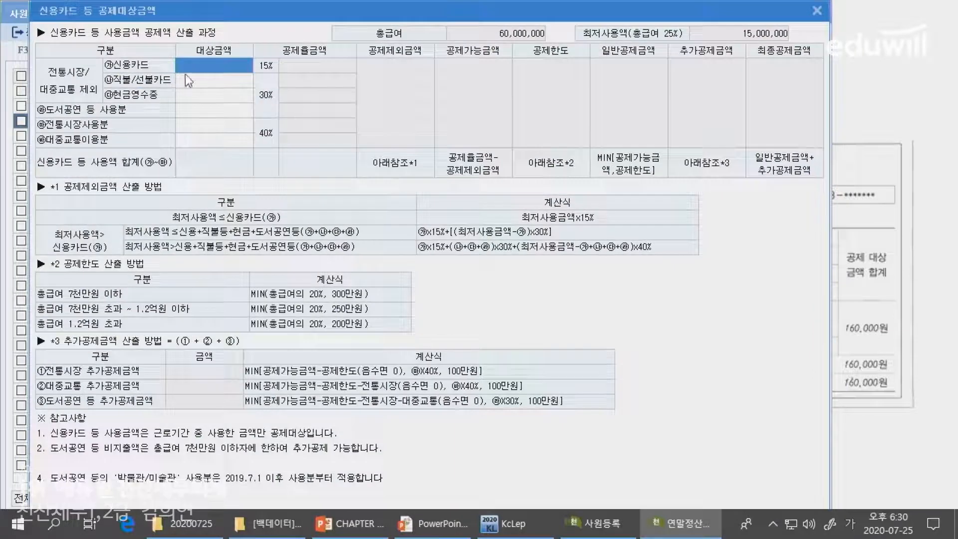
pyautogui.click(455, 530)
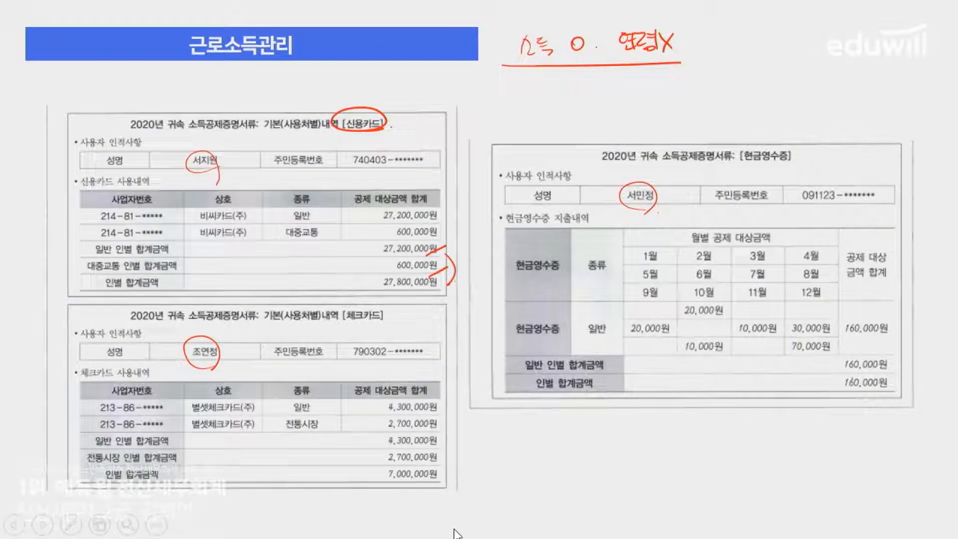
pyautogui.hotkey('alt', 'Tab')
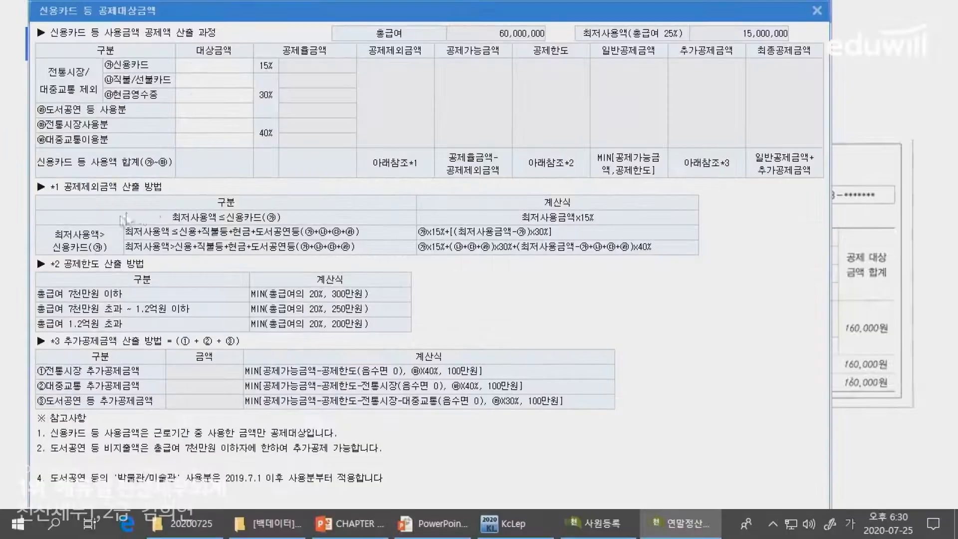
# - Enter 600,000 as 대중교통이용분 and 27,200,000 as 신용카드 spending
pyautogui.click(194, 134)
pyautogui.write('6000000')
pyautogui.press('Return')
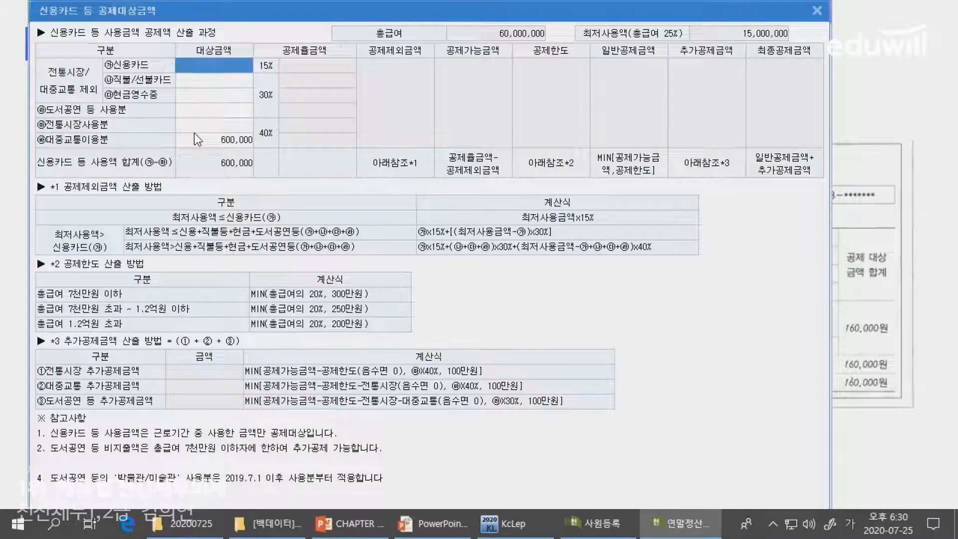
pyautogui.write('27200000')
pyautogui.press('Return')
# - Circle 체크카드 and underline the 2,700,000원 traditional-market and 4,300,000원 general totals on the slide
pyautogui.hotkey('alt', 'Tab')
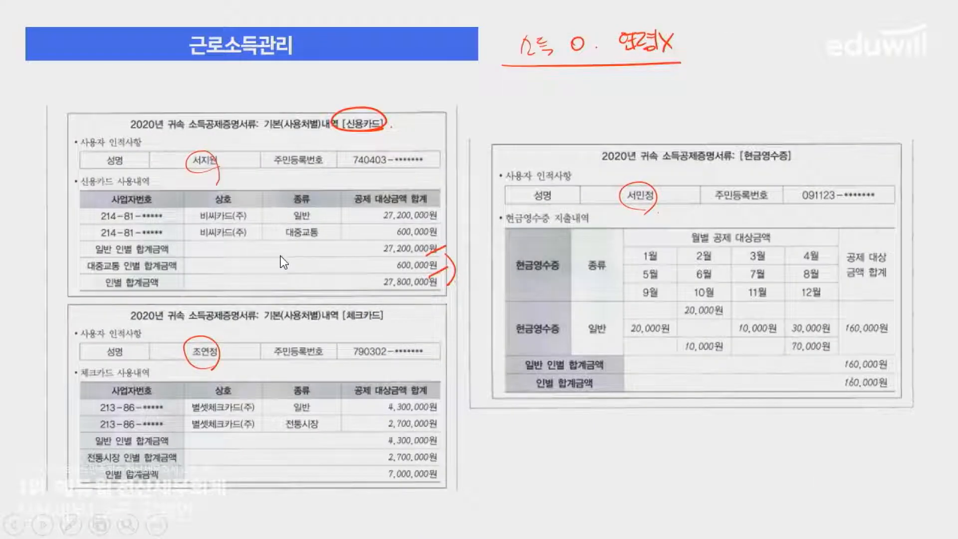
pyautogui.moveTo(360, 302); pyautogui.dragTo(382, 321)
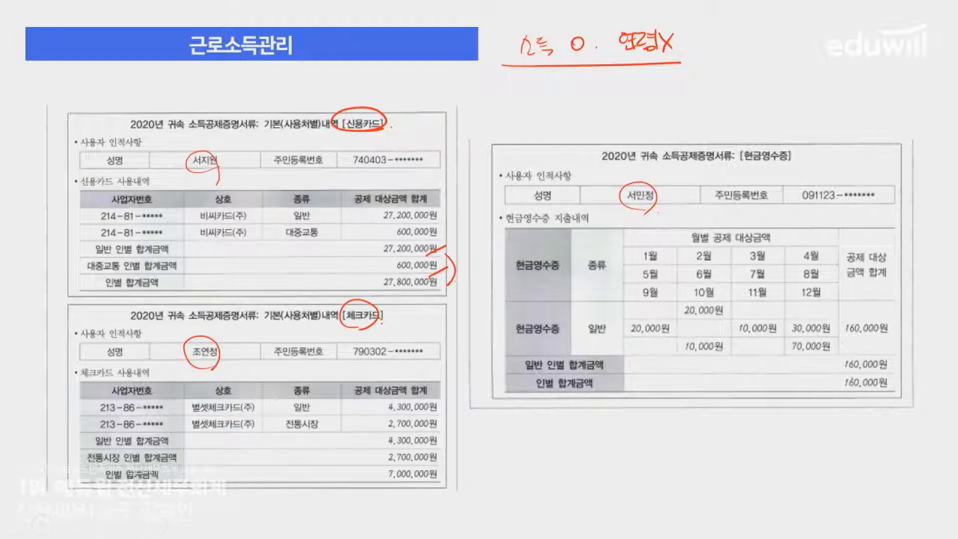
pyautogui.moveTo(384, 456); pyautogui.dragTo(435, 458)
pyautogui.moveTo(373, 443); pyautogui.dragTo(436, 443)
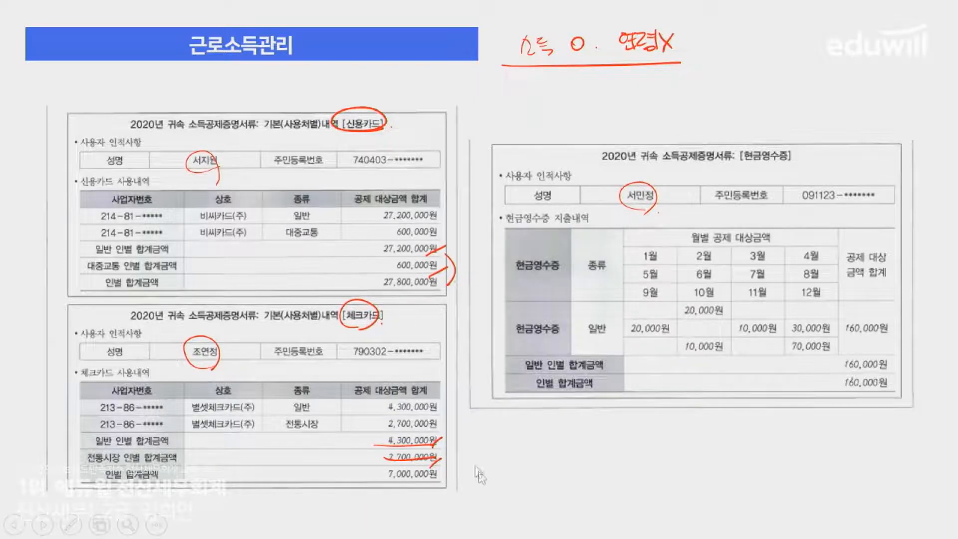
pyautogui.hotkey('alt', 'Tab')
pyautogui.click(219, 127)
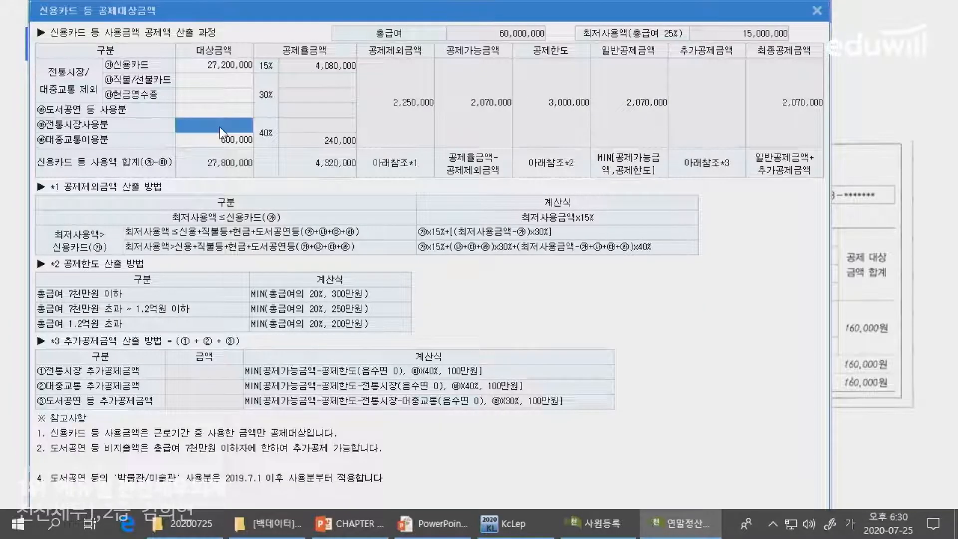
# - Enter 2,700,000 for 전통시장사용분 and 4,300,000 for 직불/선불카드 in the card-usage breakdown
pyautogui.write('2700000')
pyautogui.press('Return')
pyautogui.press('Up')
pyautogui.press('Up')
pyautogui.press('Up')
pyautogui.press('Up')
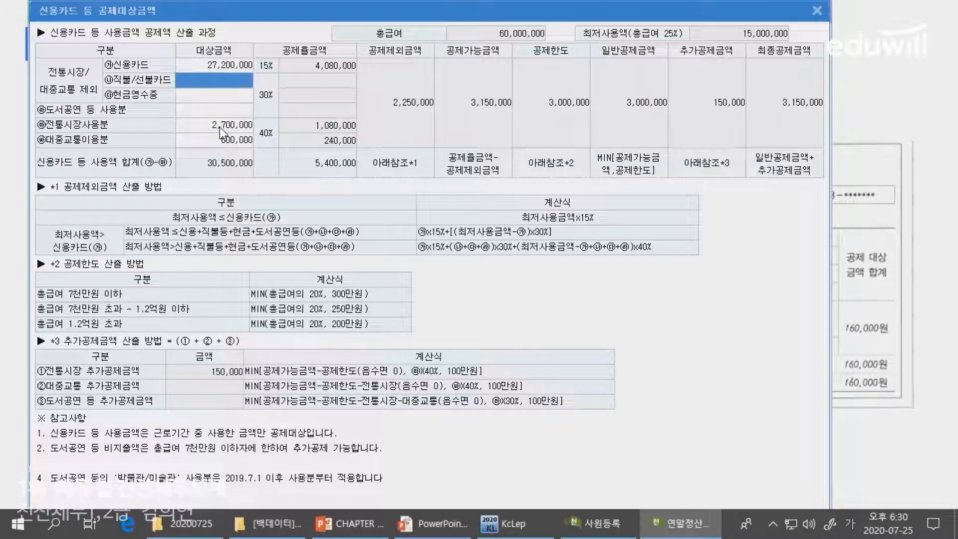
pyautogui.hotkey('alt', 'Tab')
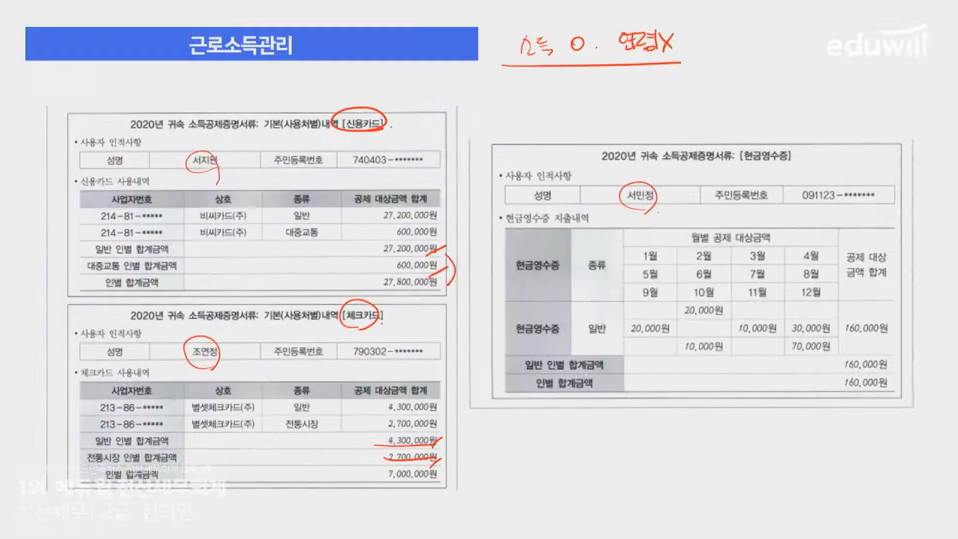
pyautogui.hotkey('alt', 'Tab')
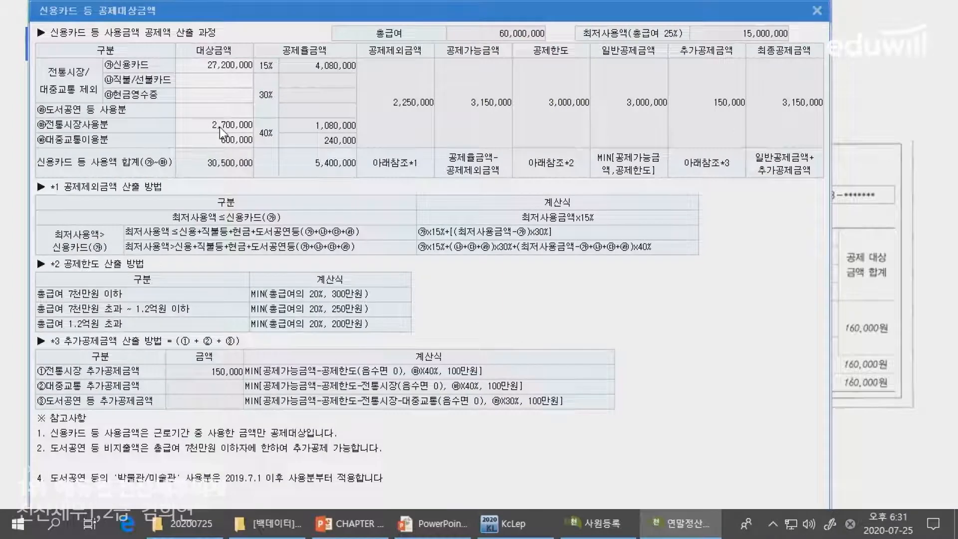
pyautogui.write('430')
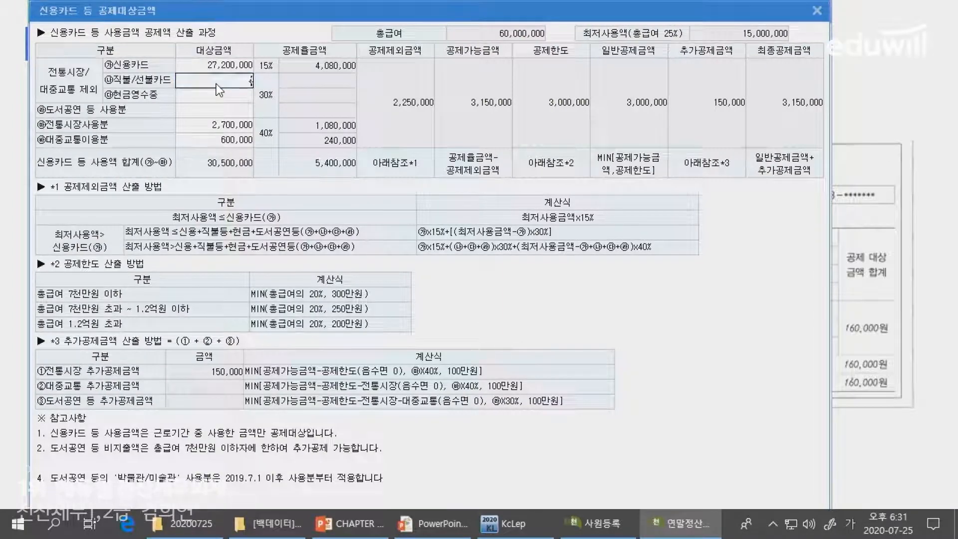
pyautogui.write('0000')
pyautogui.press('Return')
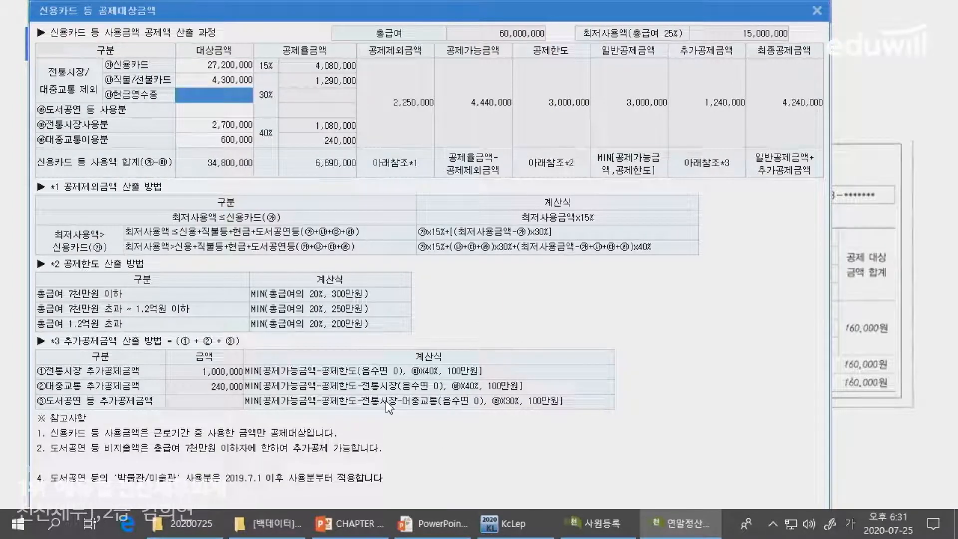
# - Check the 160,000원 cash-receipt totals on the slide and enter 160,000 as 현금영수증
pyautogui.hotkey('alt', 'Tab')
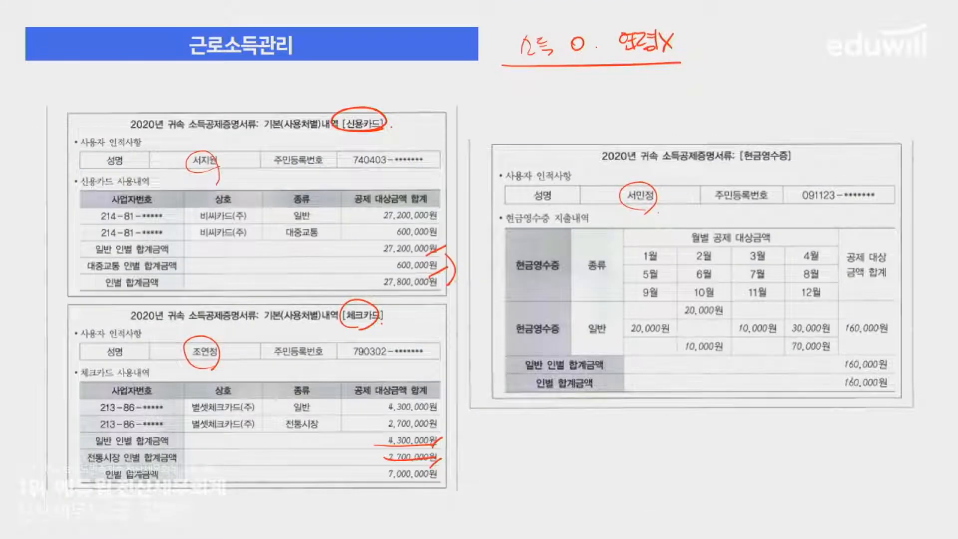
pyautogui.moveTo(780, 160)
pyautogui.mouseDown()
pyautogui.moveTo(748, 147)
pyautogui.moveTo(783, 171)
pyautogui.mouseUp()
pyautogui.moveTo(869, 353); pyautogui.dragTo(886, 385)
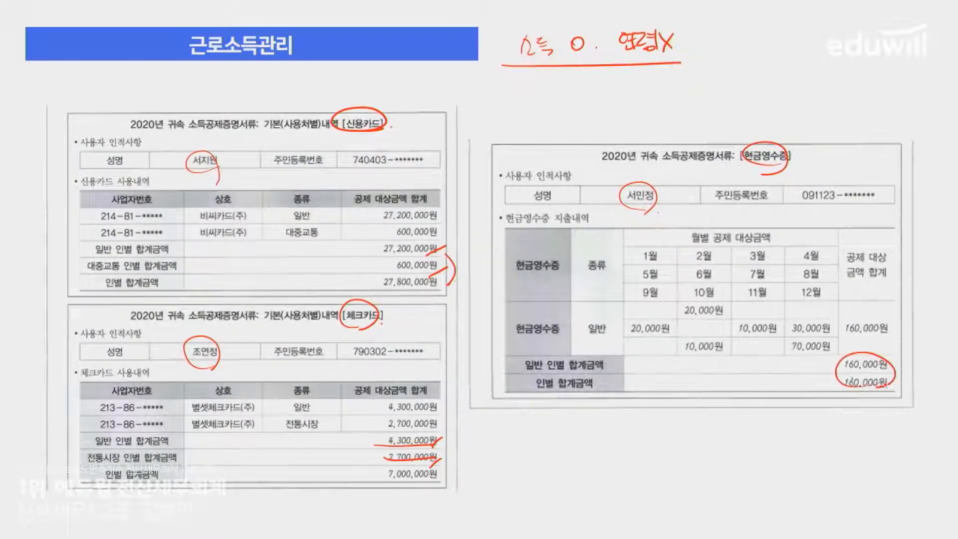
pyautogui.hotkey('alt', 'Tab')
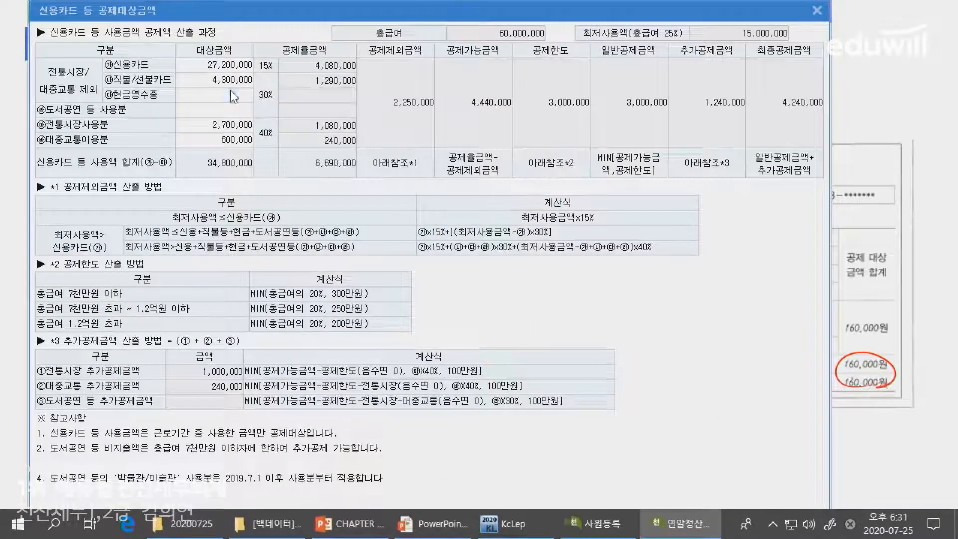
pyautogui.write('1600000')
pyautogui.press('Return')
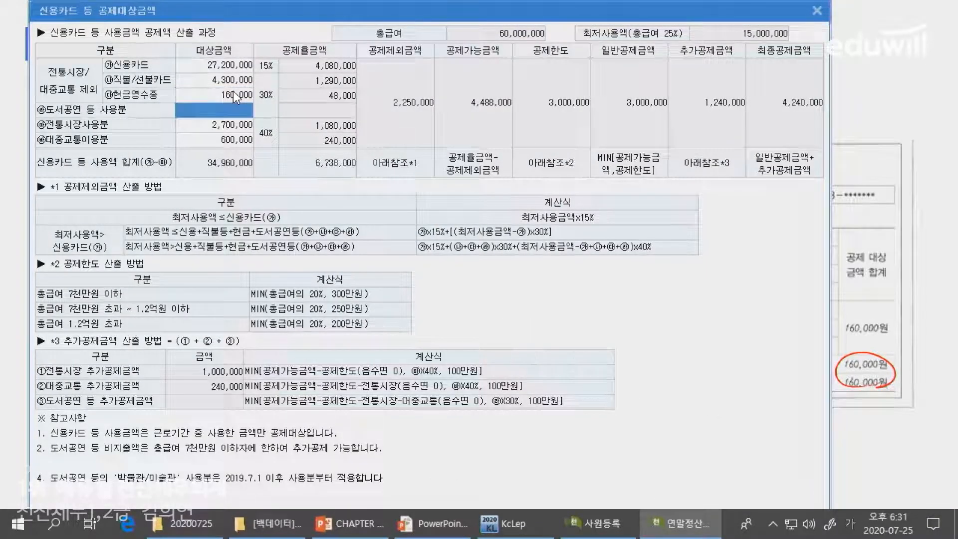
# - Review the 27,200,000 credit-card, 2,700,000 traditional-market and 600,000 public-transit entries
pyautogui.click(212, 90)
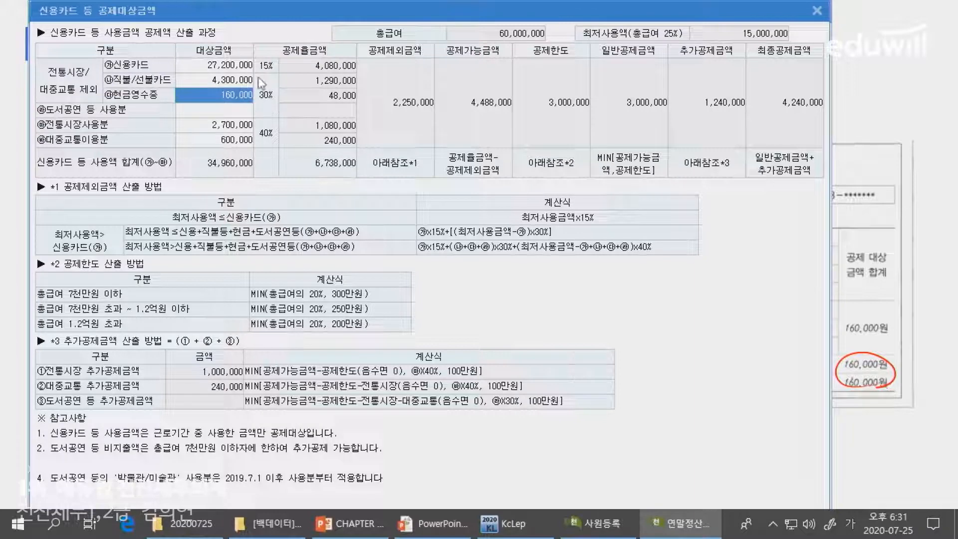
pyautogui.click(228, 69)
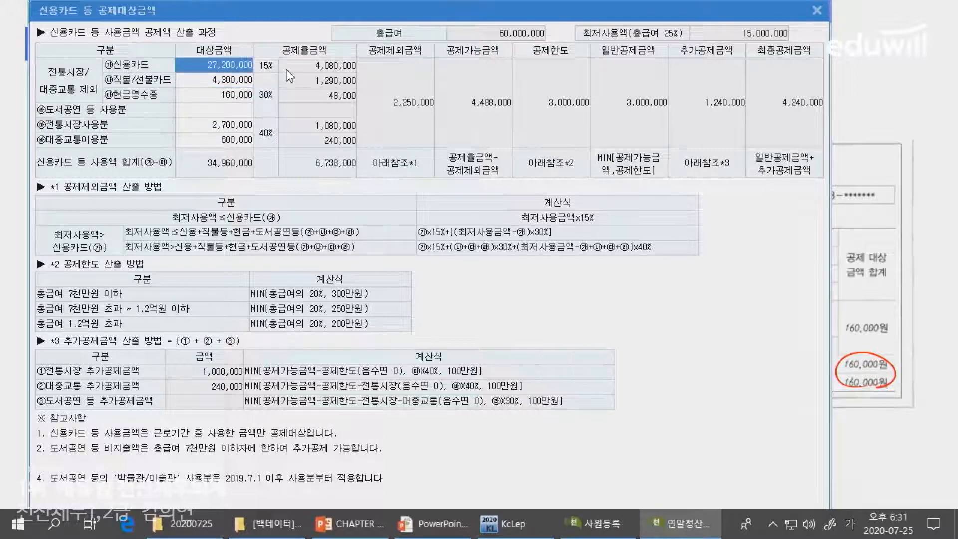
pyautogui.click(232, 128)
pyautogui.click(234, 141)
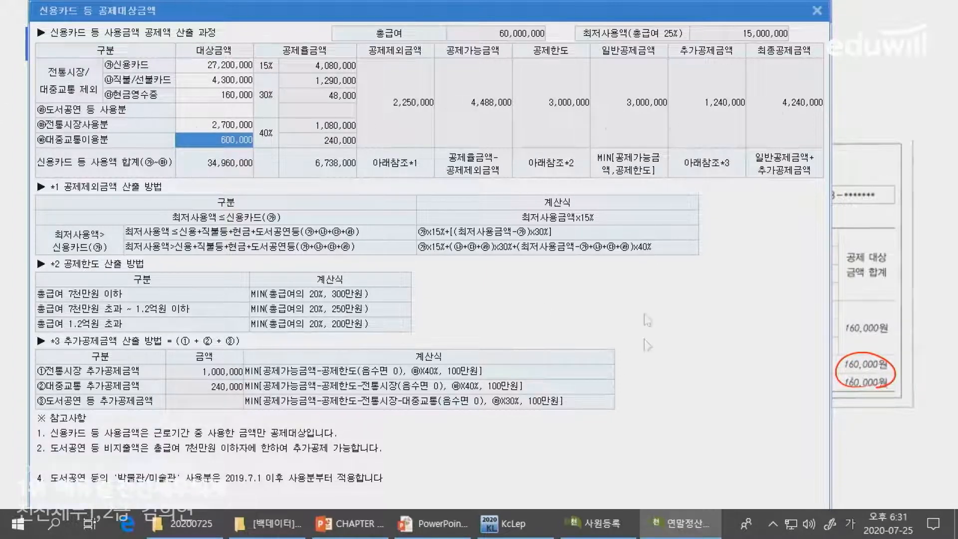
pyautogui.moveTo(521, 7); pyautogui.dragTo(532, 34)
# - Close the breakdown so item 42 shows 34,960,000 usage and a 4,240,000 deduction
pyautogui.click(827, 36)
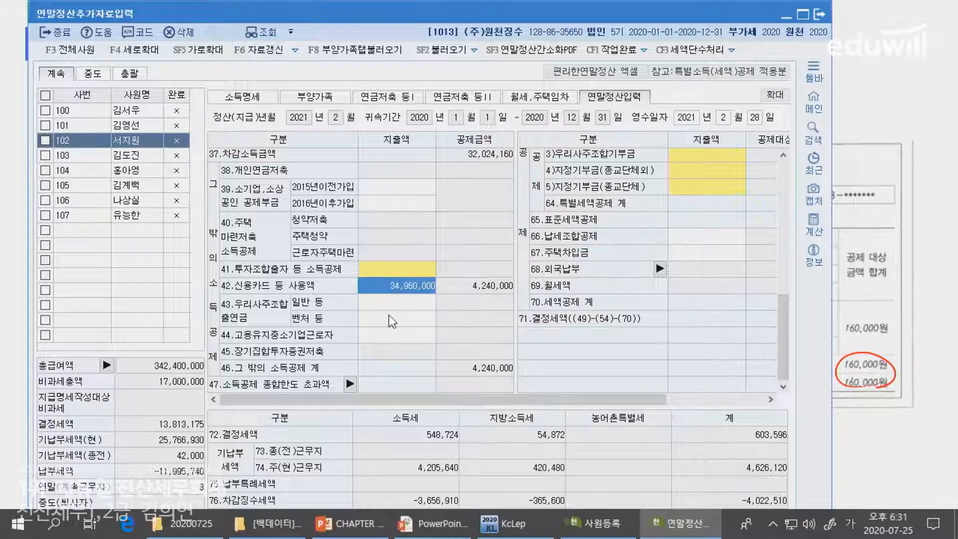
pyautogui.scroll(5, 499, 300)
pyautogui.moveTo(603, 402); pyautogui.dragTo(705, 406)
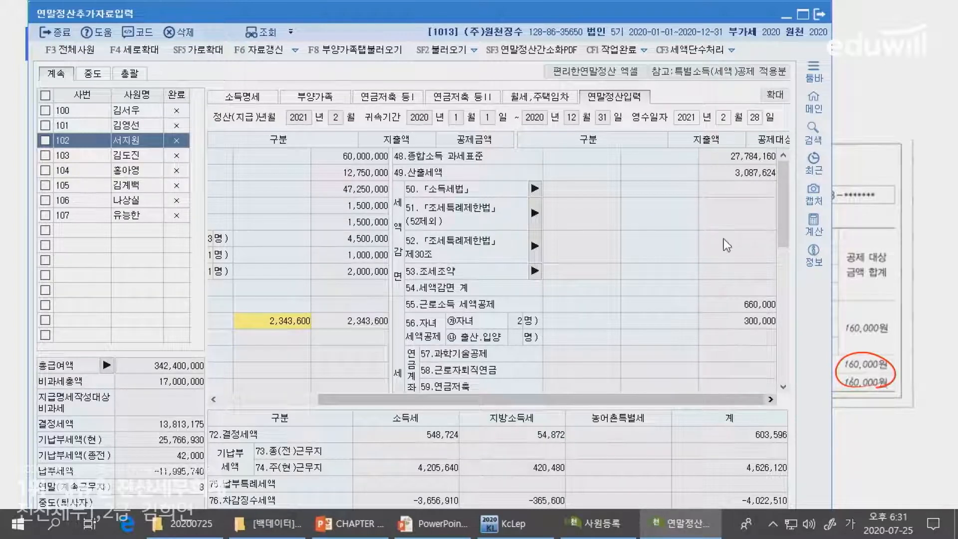
pyautogui.scroll(-2, 714, 324)
# - Review the 820,000 insurance, medical and 1,300,000 education entries in the 연말정산입력 grid
pyautogui.click(590, 318)
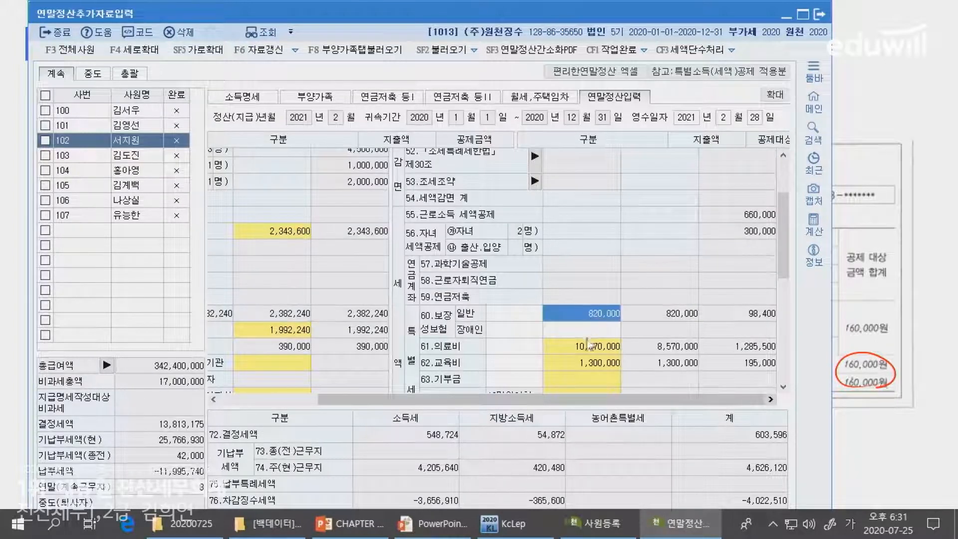
pyautogui.click(589, 345)
pyautogui.press('Return')
pyautogui.scroll(-2, 564, 345)
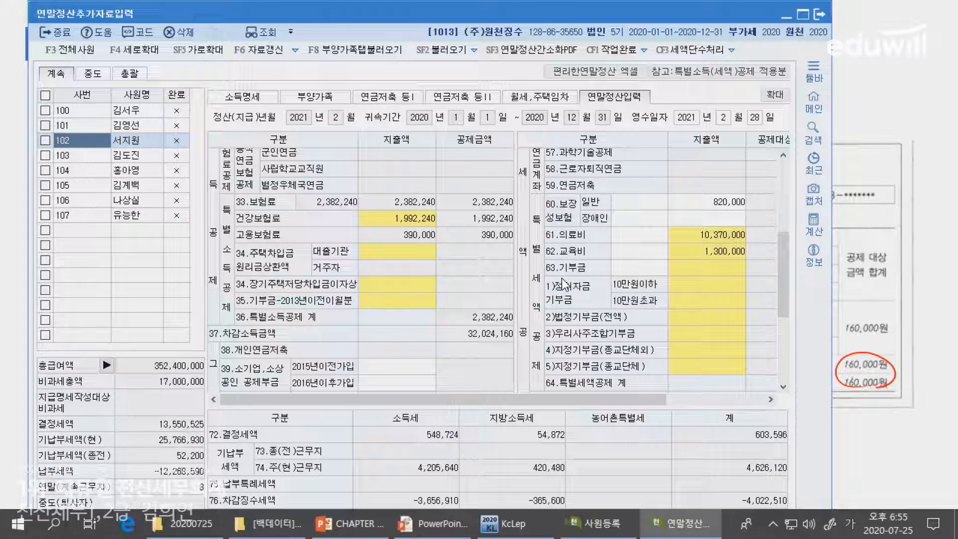
pyautogui.scroll(-2, 563, 283)
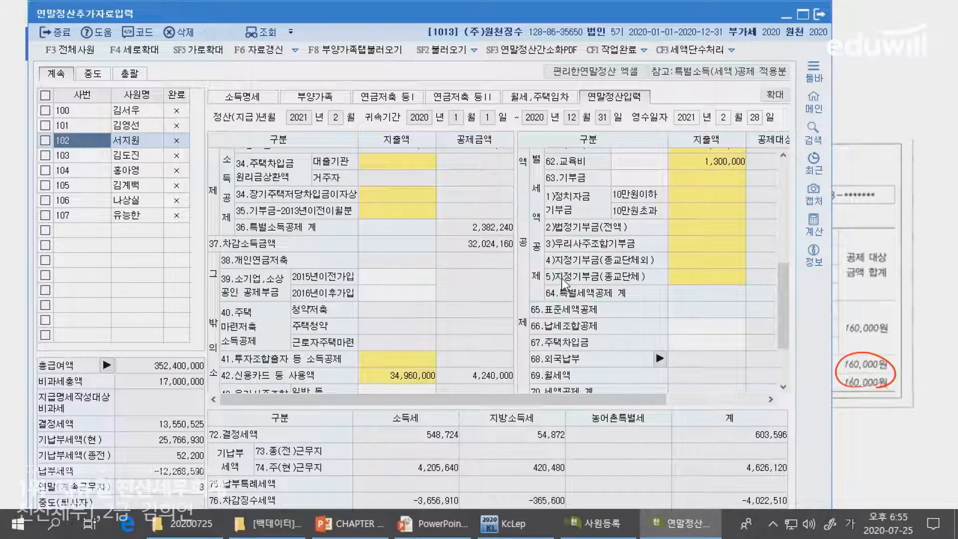